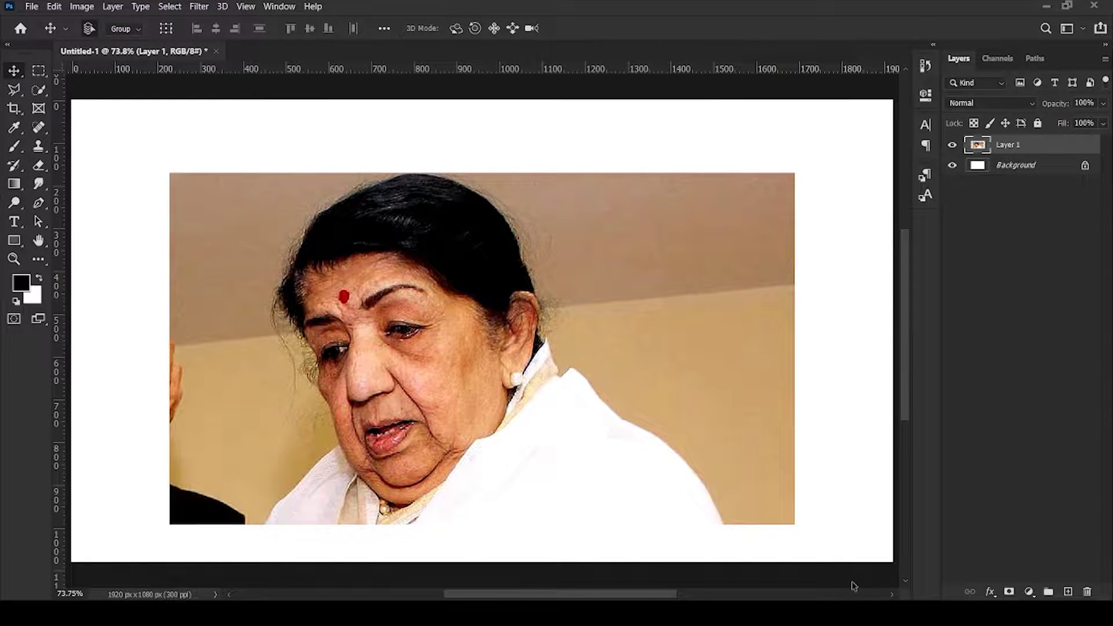
- Zoom in on the portrait to start tracing the outline along the shawl
{"action": "key", "text": "ctrl+plus"}
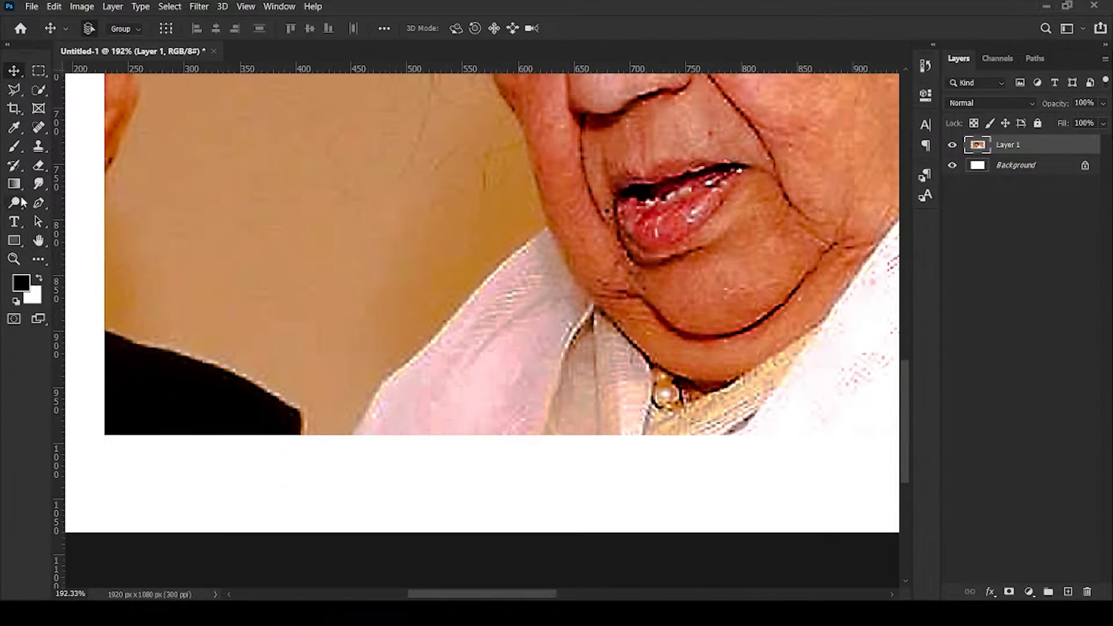
- Extend the pen path past the eye, forehead hairline and hair crest
{"action": "scroll", "coordinate": [603, 171], "scroll_direction": "down", "scroll_amount": 2}
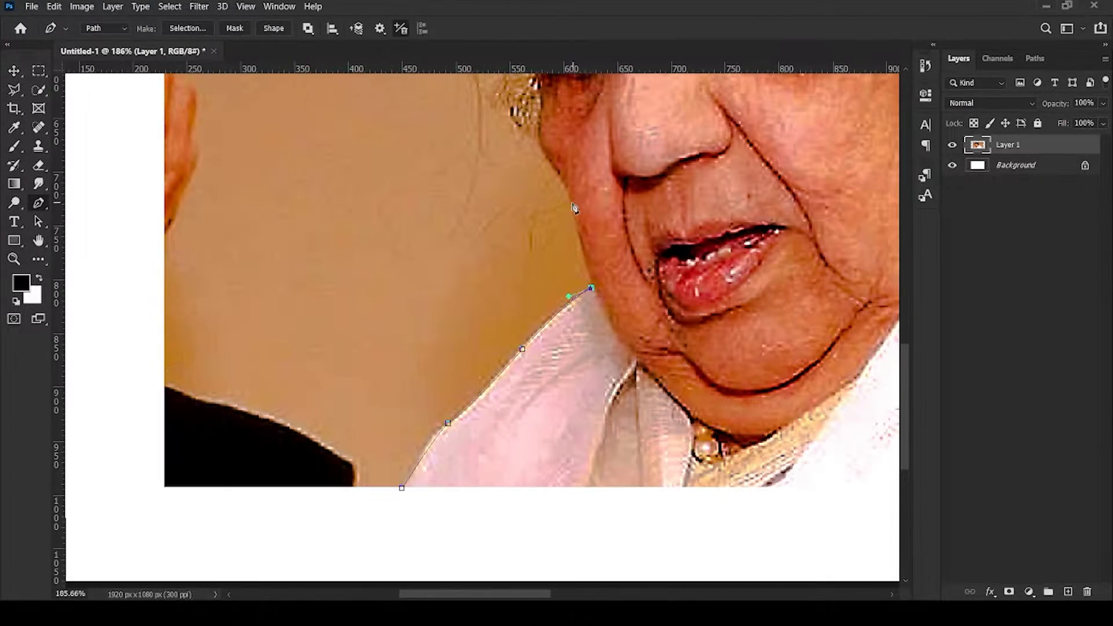
{"action": "scroll", "coordinate": [574, 201], "scroll_direction": "down", "scroll_amount": 5}
{"action": "scroll", "coordinate": [589, 160], "scroll_direction": "up", "scroll_amount": 6}
{"action": "left_click", "coordinate": [597, 124]}
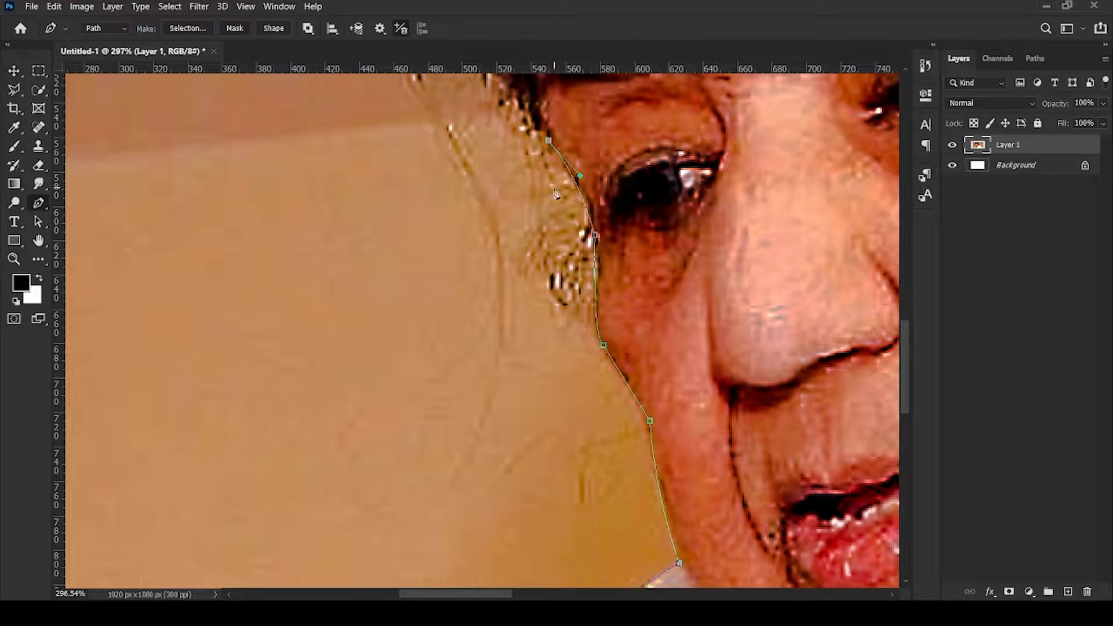
{"action": "scroll", "coordinate": [555, 195], "scroll_direction": "down", "scroll_amount": 2}
{"action": "scroll", "coordinate": [539, 95], "scroll_direction": "down", "scroll_amount": 3}
{"action": "scroll", "coordinate": [515, 122], "scroll_direction": "up", "scroll_amount": 2}
{"action": "left_click_drag", "start_coordinate": [395, 352], "coordinate": [420, 313]}
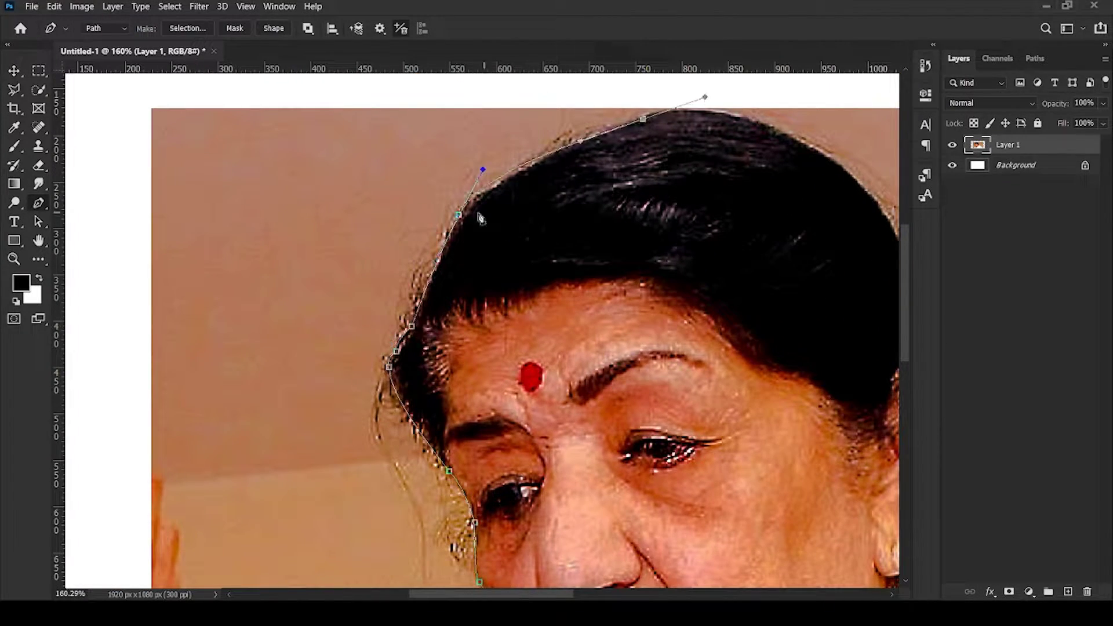
{"action": "scroll", "coordinate": [480, 218], "scroll_direction": "down", "scroll_amount": 3}
{"action": "scroll", "coordinate": [331, 347], "scroll_direction": "up", "scroll_amount": 3}
{"action": "left_click_drag", "start_coordinate": [319, 234], "coordinate": [379, 263]}
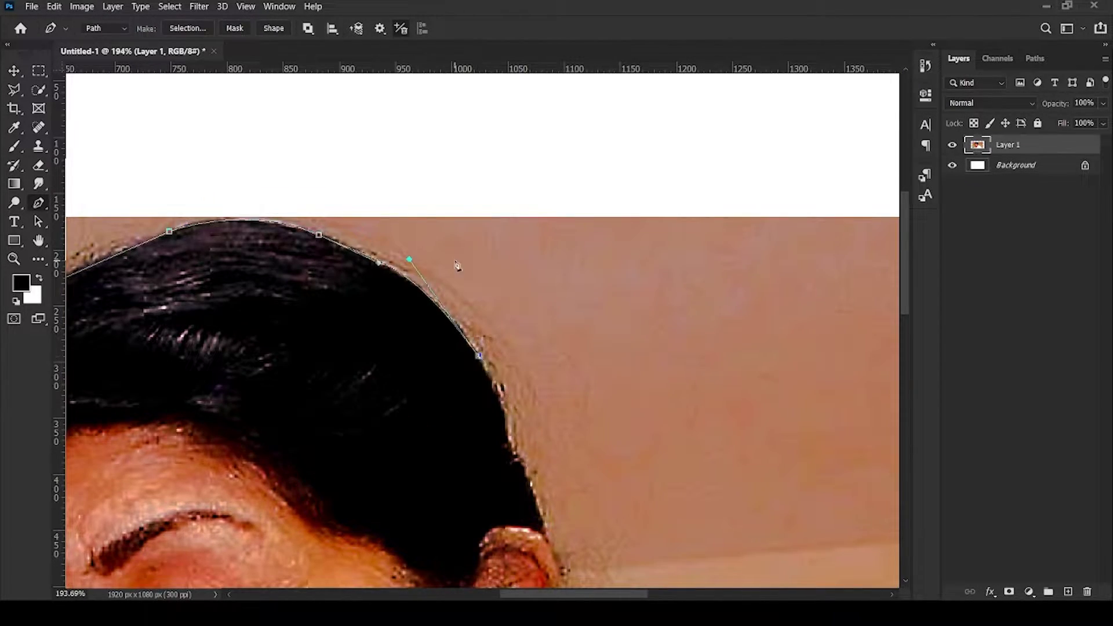
- Curve the path around the back of the hair and down past the ear
{"action": "scroll", "coordinate": [493, 359], "scroll_direction": "up", "scroll_amount": 2}
{"action": "left_click_drag", "start_coordinate": [502, 353], "coordinate": [497, 371]}
{"action": "scroll", "coordinate": [556, 492], "scroll_direction": "down", "scroll_amount": 3}
{"action": "scroll", "coordinate": [406, 348], "scroll_direction": "up", "scroll_amount": 3}
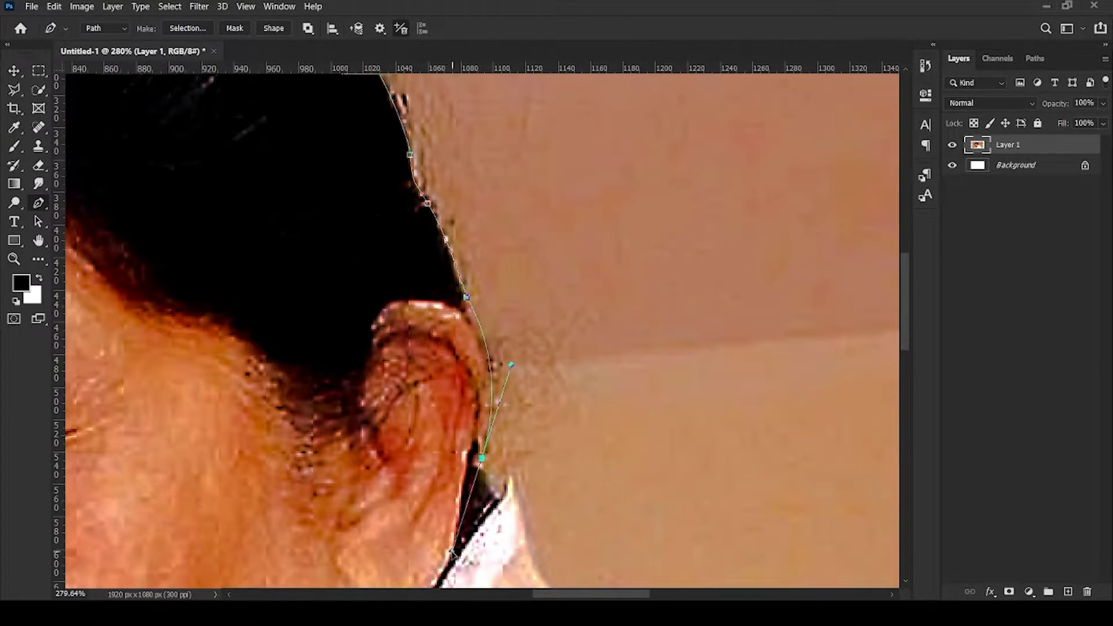
{"action": "scroll", "coordinate": [452, 464], "scroll_direction": "down", "scroll_amount": 3}
{"action": "scroll", "coordinate": [441, 452], "scroll_direction": "up", "scroll_amount": 3}
{"action": "left_click_drag", "start_coordinate": [442, 450], "coordinate": [454, 487]}
- Finish the path along the shoulder and shawl edge, then load it as a selection
{"action": "left_click", "coordinate": [513, 490]}
{"action": "scroll", "coordinate": [512, 490], "scroll_direction": "down", "scroll_amount": 3}
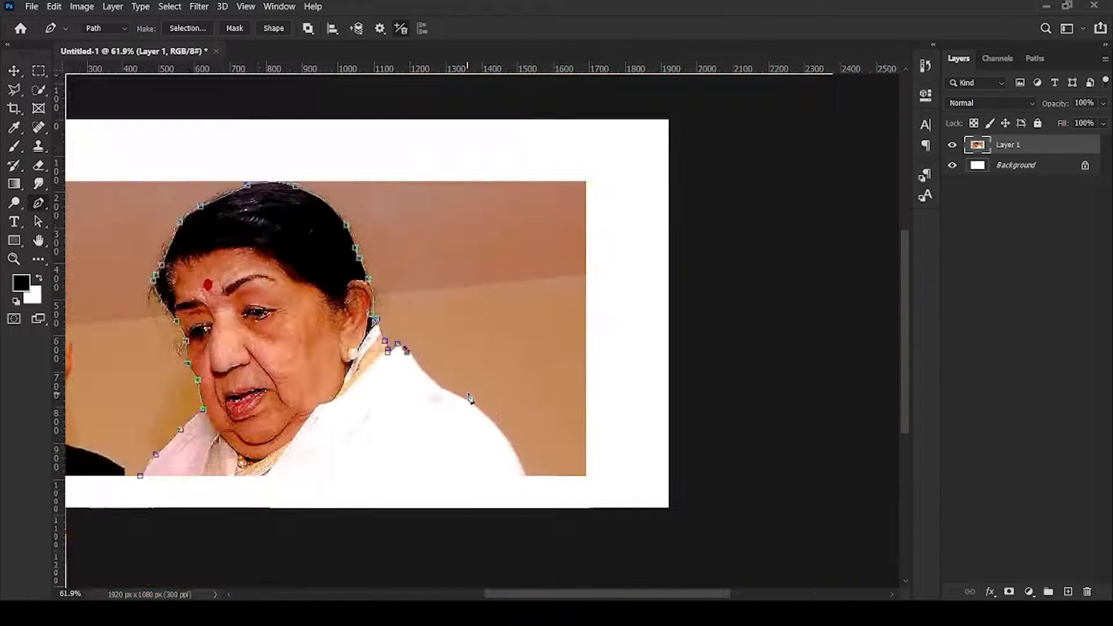
{"action": "scroll", "coordinate": [330, 295], "scroll_direction": "up", "scroll_amount": 3}
{"action": "scroll", "coordinate": [529, 462], "scroll_direction": "down", "scroll_amount": 1}
{"action": "left_click_drag", "start_coordinate": [513, 444], "coordinate": [536, 451]}
{"action": "scroll", "coordinate": [521, 463], "scroll_direction": "down", "scroll_amount": 3}
{"action": "key", "text": "ctrl+Return"}
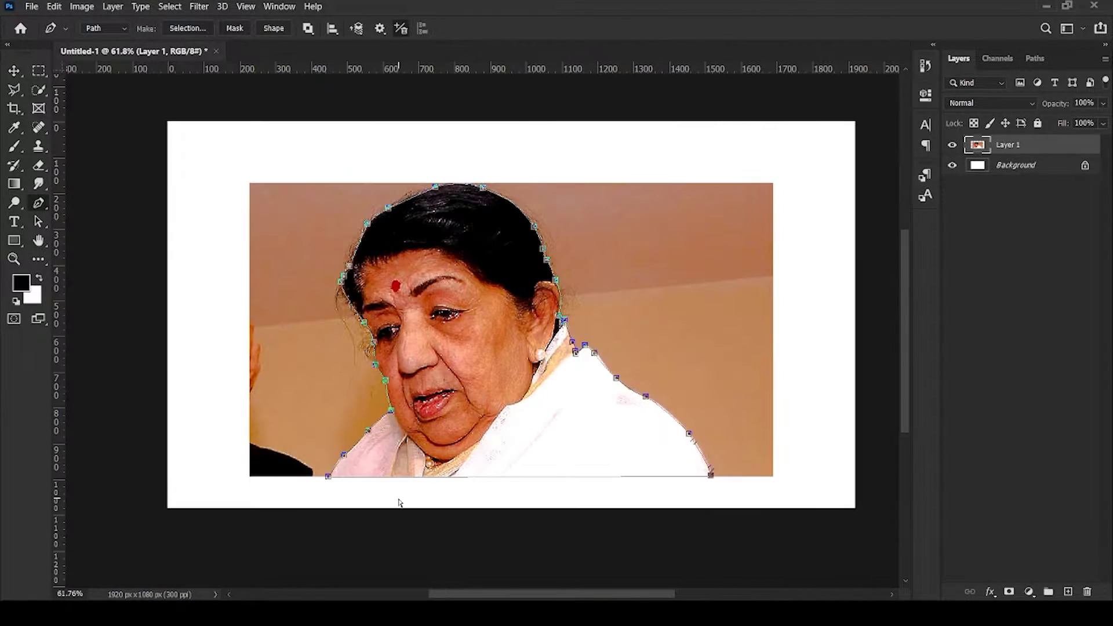
- Refine the selection edges in Select and Mask and output a layer mask on Layer 1
{"action": "key", "text": "m"}
{"action": "key", "text": "ctrl+alt+r"}
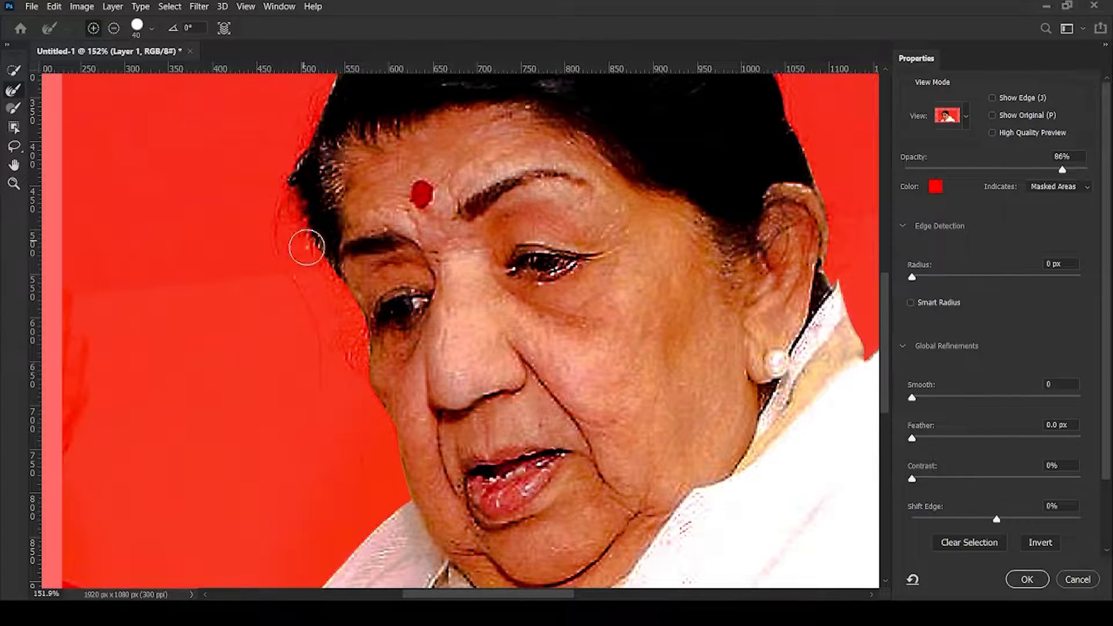
{"action": "scroll", "coordinate": [378, 404], "scroll_direction": "down", "scroll_amount": 5}
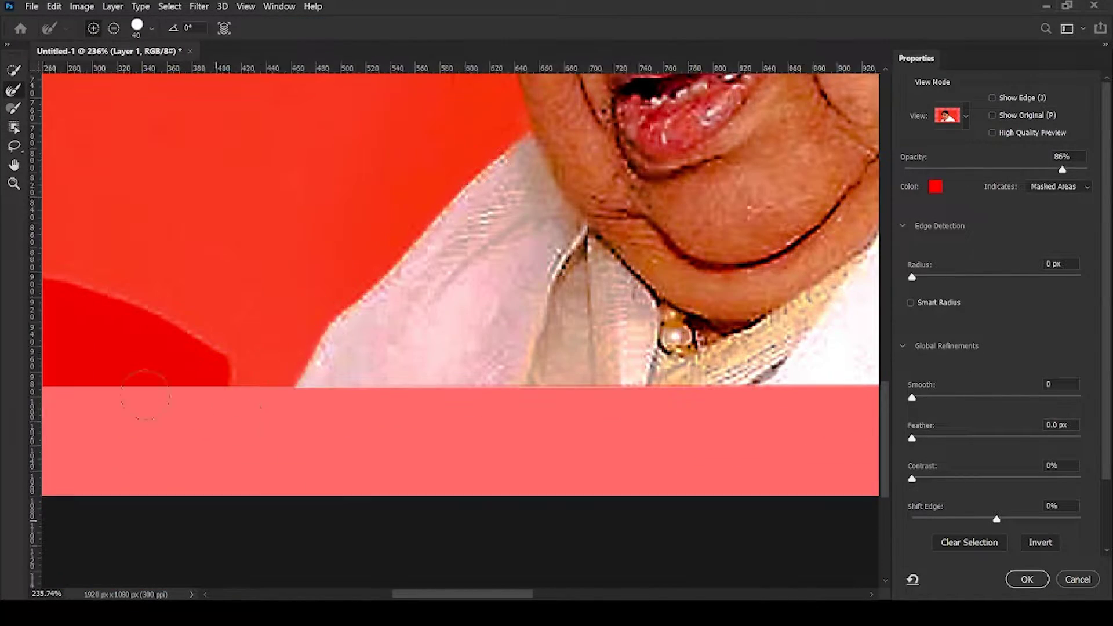
{"action": "scroll", "coordinate": [232, 347], "scroll_direction": "up", "scroll_amount": 8}
{"action": "scroll", "coordinate": [139, 272], "scroll_direction": "up", "scroll_amount": 3}
{"action": "scroll", "coordinate": [140, 273], "scroll_direction": "down", "scroll_amount": 2}
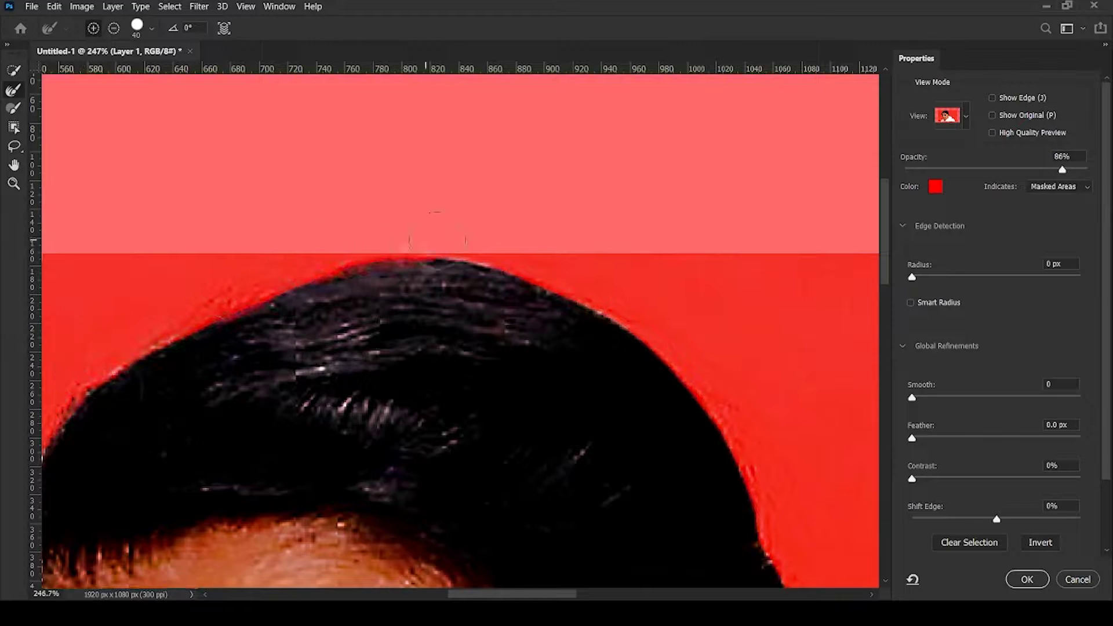
{"action": "scroll", "coordinate": [600, 556], "scroll_direction": "up", "scroll_amount": 1}
{"action": "scroll", "coordinate": [600, 556], "scroll_direction": "down", "scroll_amount": 2}
{"action": "scroll", "coordinate": [405, 348], "scroll_direction": "down", "scroll_amount": 3}
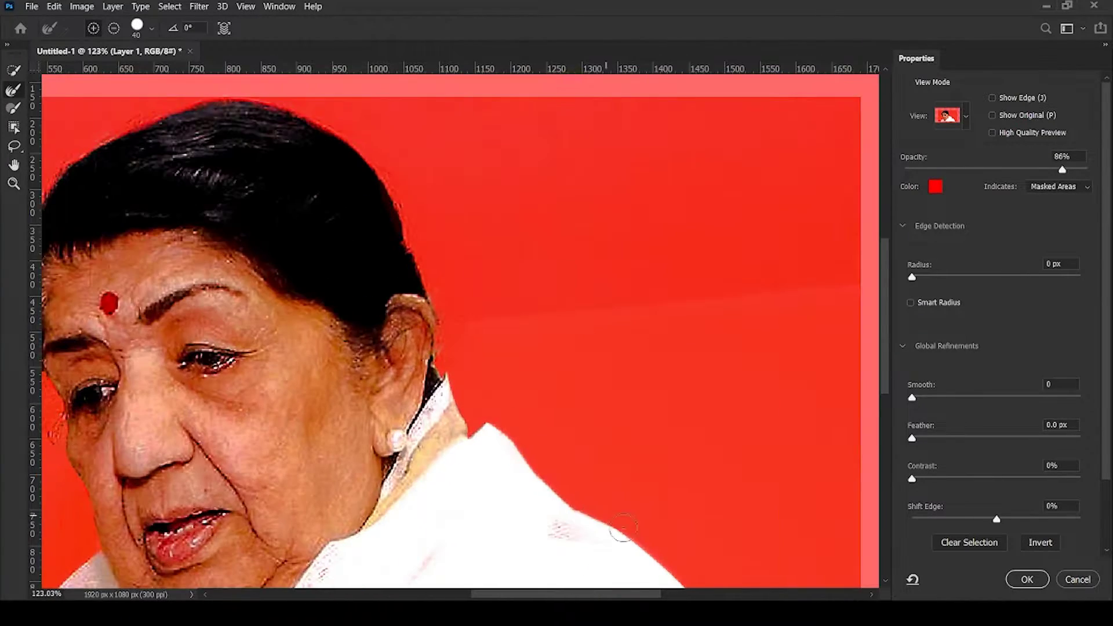
{"action": "scroll", "coordinate": [278, 174], "scroll_direction": "up", "scroll_amount": 2}
{"action": "scroll", "coordinate": [125, 445], "scroll_direction": "down", "scroll_amount": 2}
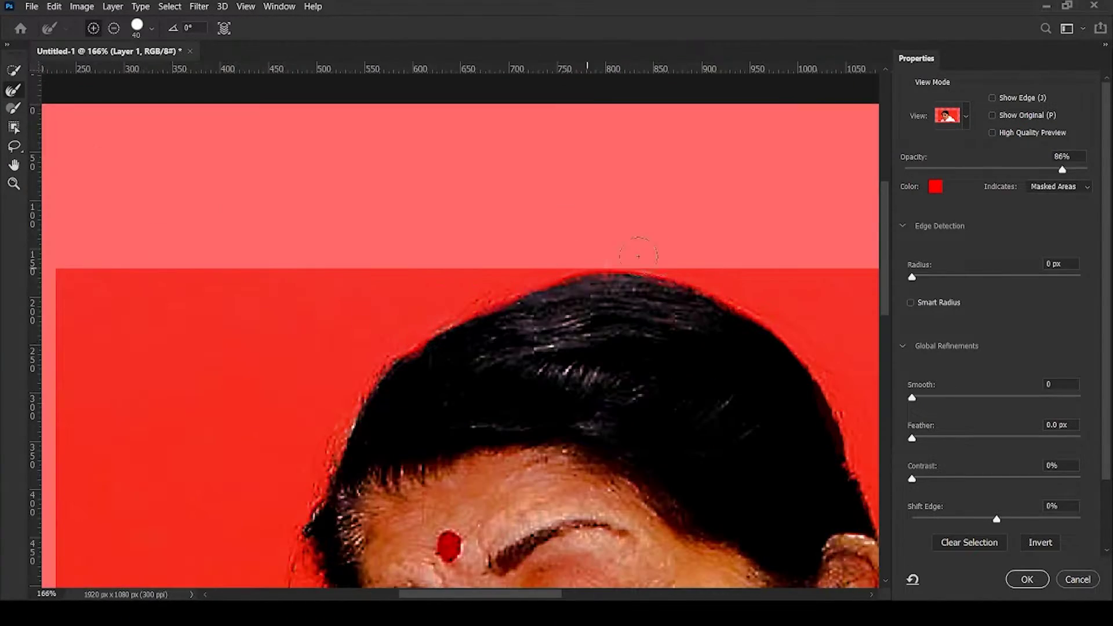
{"action": "scroll", "coordinate": [262, 292], "scroll_direction": "down", "scroll_amount": 2}
- Switch to an enlarged Brush for touching up Layer 1's mask
{"action": "key", "text": "b"}
{"action": "scroll", "coordinate": [255, 442], "scroll_direction": "up", "scroll_amount": 3}
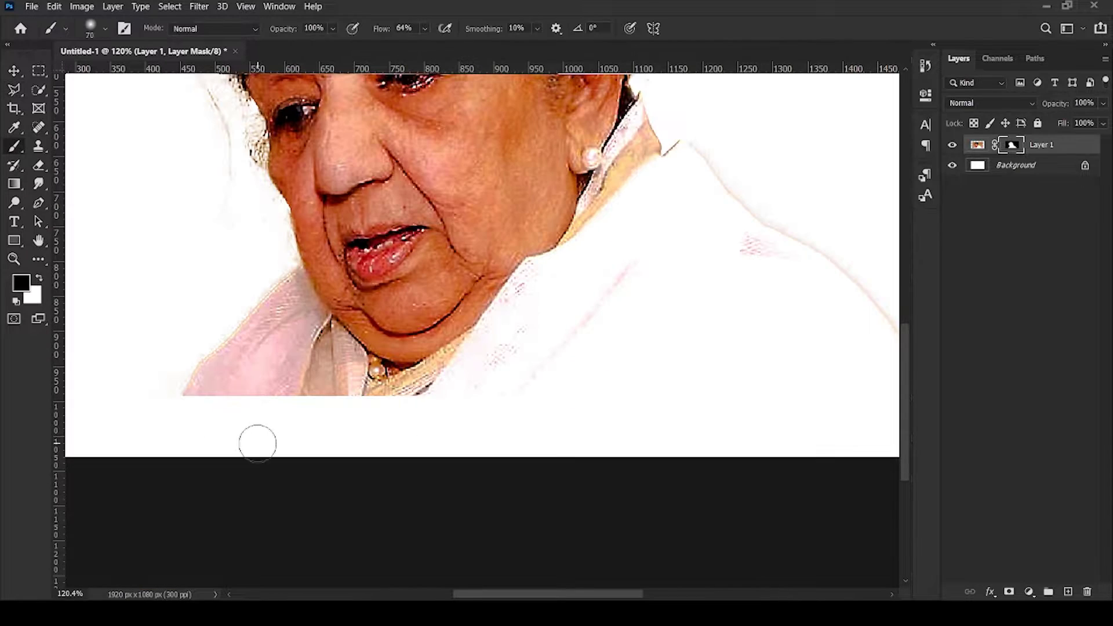
{"action": "key", "text": "bracketright"}
{"action": "key", "text": "bracketright"}
{"action": "key", "text": "bracketright"}
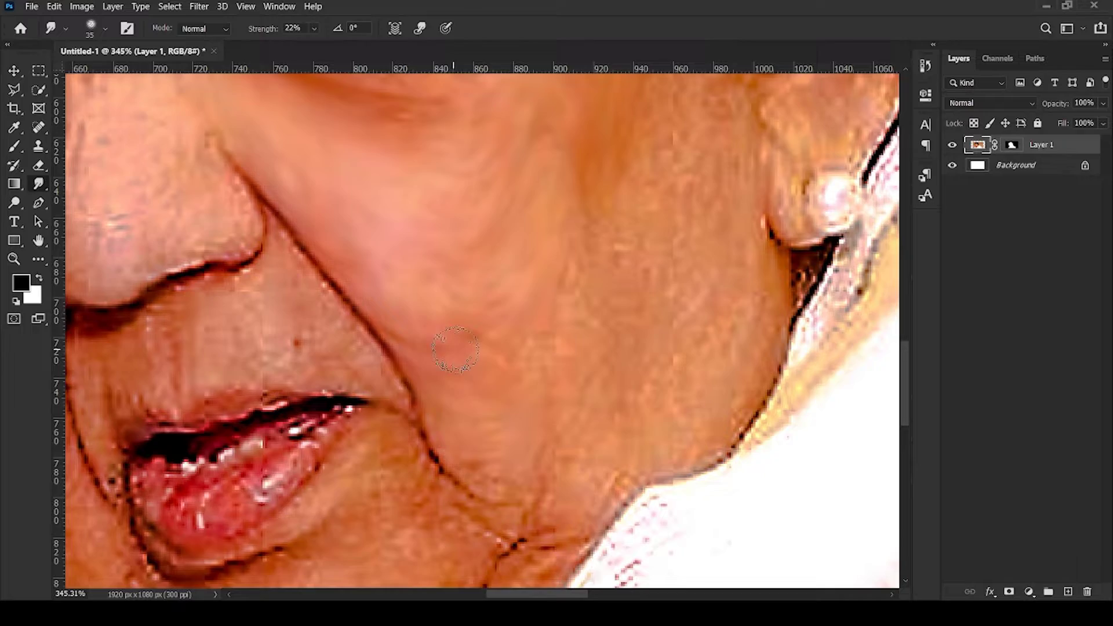
- Fit the image in the window and smudge the cheeks at 41% strength
{"action": "key", "text": "ctrl+0"}
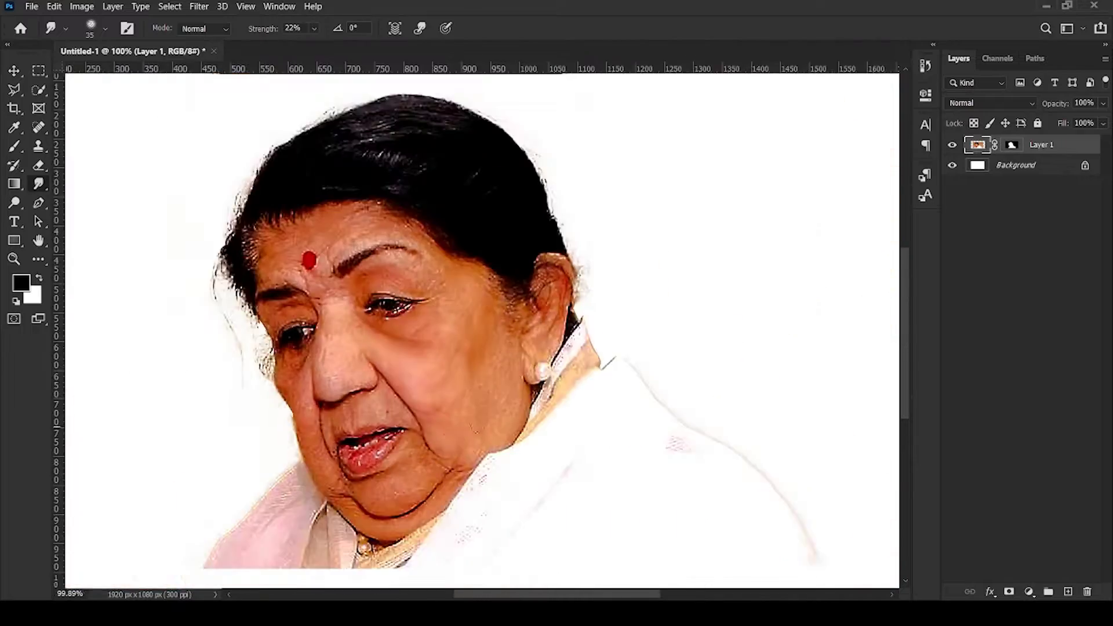
{"action": "scroll", "coordinate": [389, 189], "scroll_direction": "up", "scroll_amount": 5}
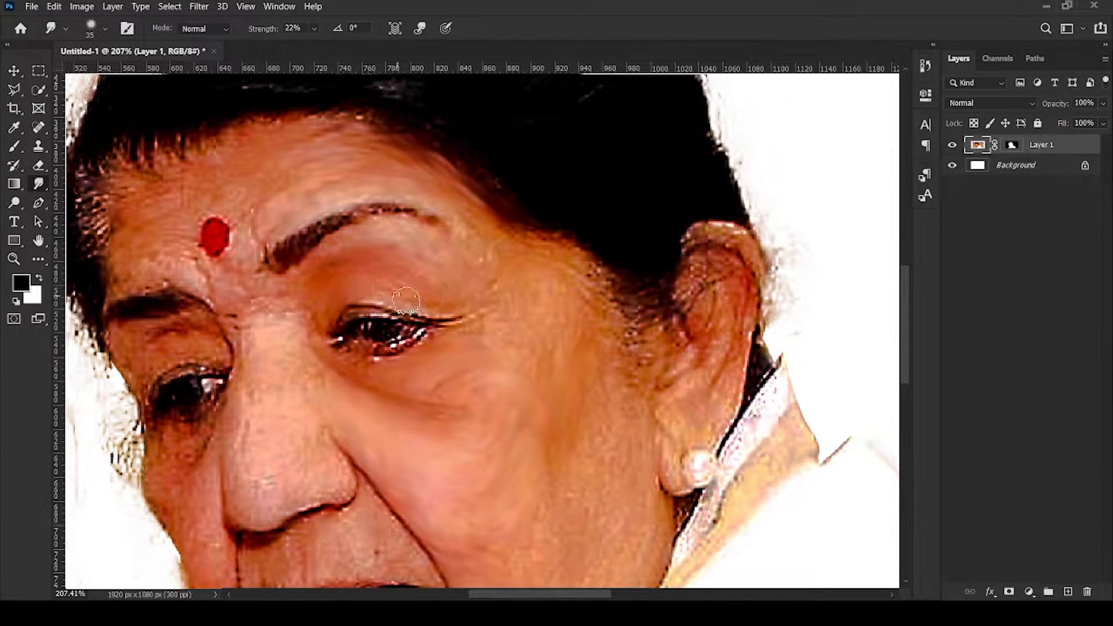
{"action": "scroll", "coordinate": [406, 301], "scroll_direction": "down", "scroll_amount": 5}
{"action": "scroll", "coordinate": [450, 223], "scroll_direction": "up", "scroll_amount": 5}
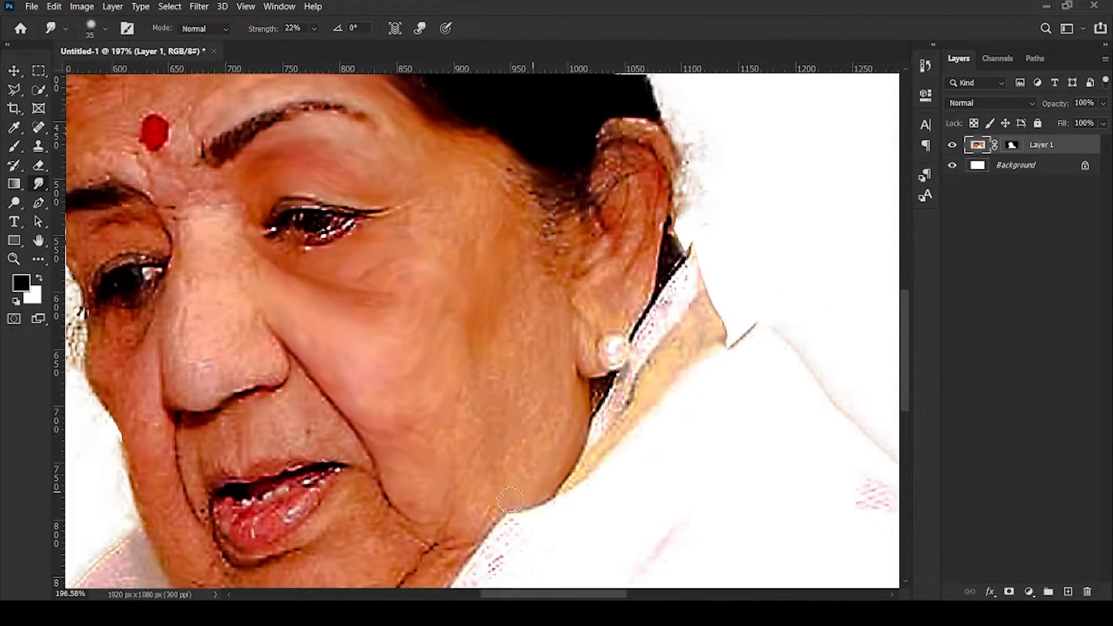
{"action": "scroll", "coordinate": [461, 380], "scroll_direction": "up", "scroll_amount": 2}
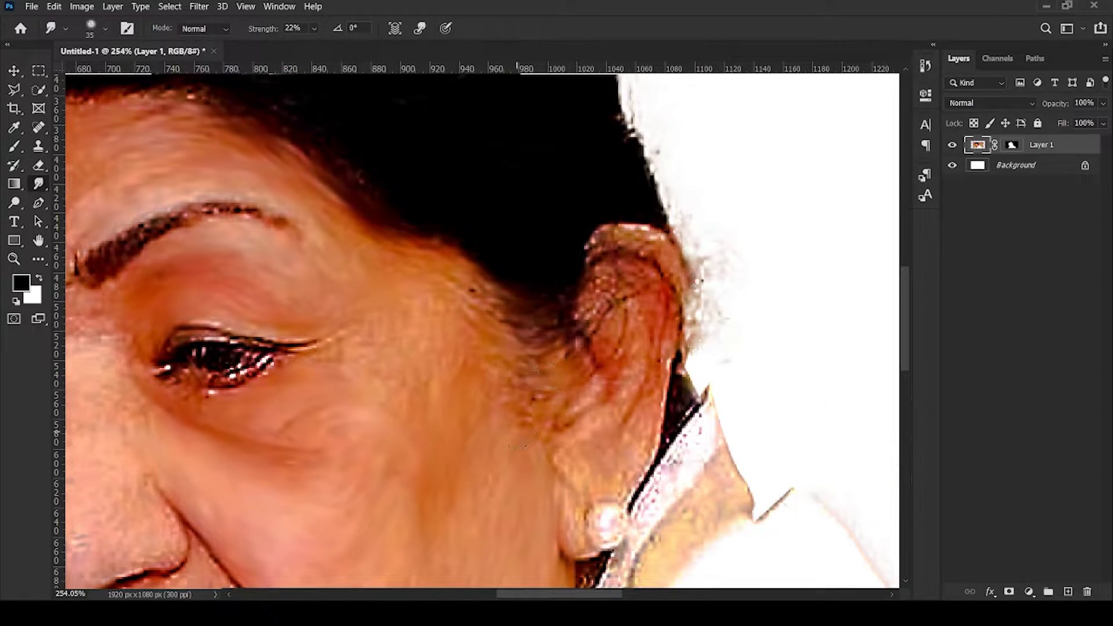
{"action": "scroll", "coordinate": [462, 405], "scroll_direction": "down", "scroll_amount": 5}
{"action": "scroll", "coordinate": [463, 485], "scroll_direction": "up", "scroll_amount": 4}
{"action": "scroll", "coordinate": [462, 485], "scroll_direction": "up", "scroll_amount": 1}
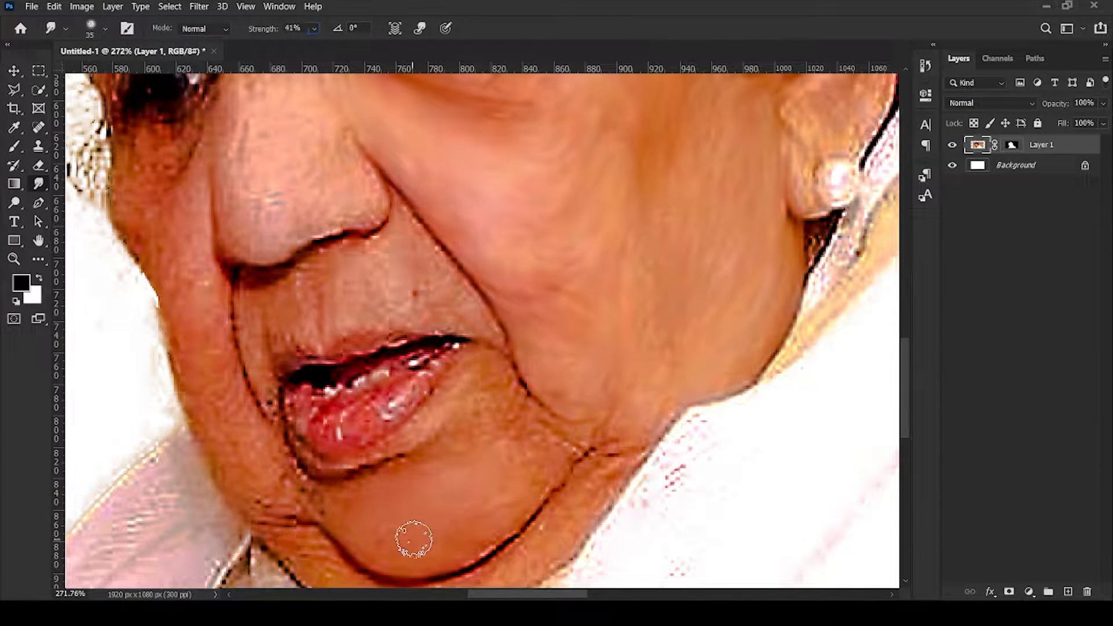
{"action": "scroll", "coordinate": [532, 389], "scroll_direction": "down", "scroll_amount": 3}
{"action": "scroll", "coordinate": [315, 521], "scroll_direction": "down", "scroll_amount": 1}
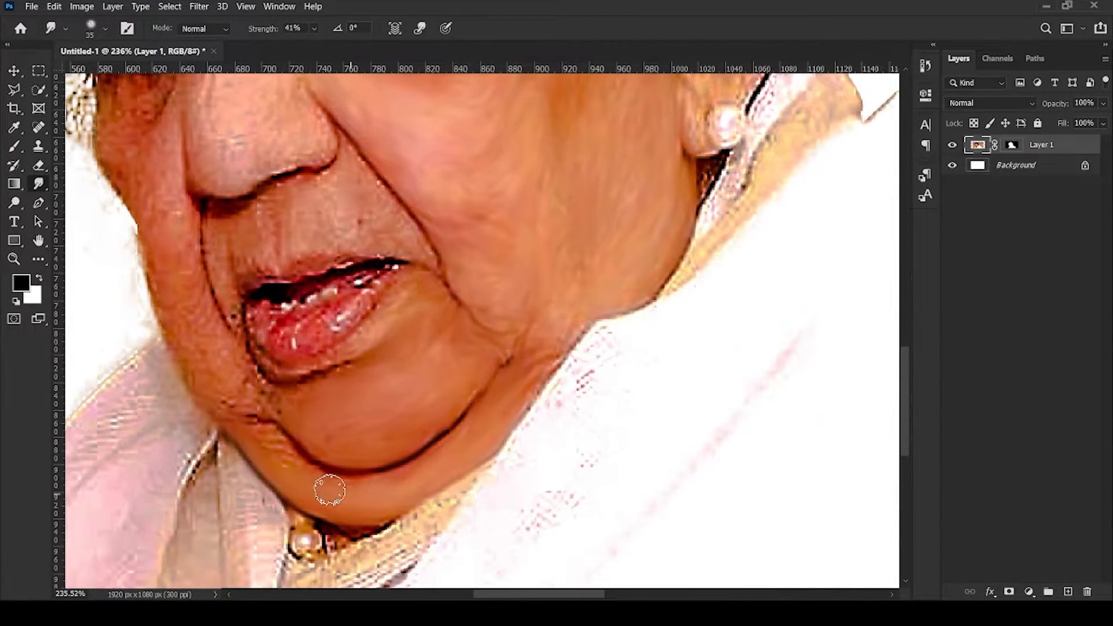
{"action": "scroll", "coordinate": [330, 489], "scroll_direction": "up", "scroll_amount": 3}
{"action": "scroll", "coordinate": [298, 420], "scroll_direction": "down", "scroll_amount": 3}
{"action": "scroll", "coordinate": [277, 383], "scroll_direction": "up", "scroll_amount": 4}
- Smudge the chin into soft strokes with a larger brush
{"action": "key", "text": "bracketright"}
{"action": "key", "text": "bracketright"}
{"action": "key", "text": "bracketright"}
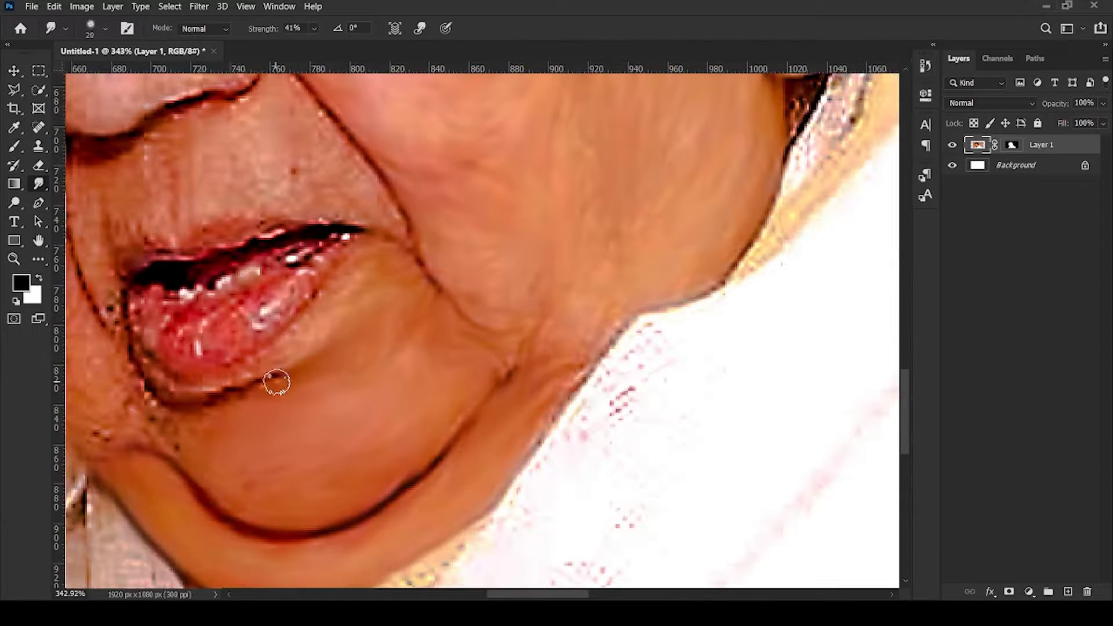
{"action": "scroll", "coordinate": [189, 359], "scroll_direction": "down", "scroll_amount": 2}
{"action": "scroll", "coordinate": [197, 348], "scroll_direction": "down", "scroll_amount": 2}
{"action": "scroll", "coordinate": [204, 329], "scroll_direction": "up", "scroll_amount": 3}
{"action": "key", "text": "bracketright"}
{"action": "key", "text": "bracketright"}
{"action": "key", "text": "bracketright"}
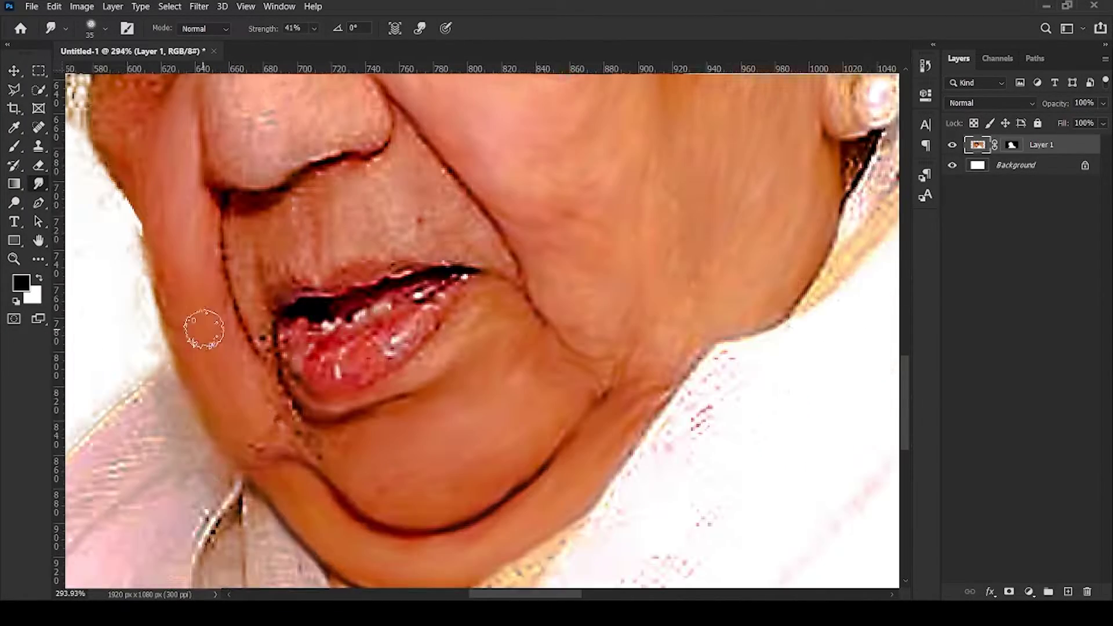
{"action": "scroll", "coordinate": [224, 398], "scroll_direction": "down", "scroll_amount": 3}
{"action": "scroll", "coordinate": [294, 225], "scroll_direction": "up", "scroll_amount": 2}
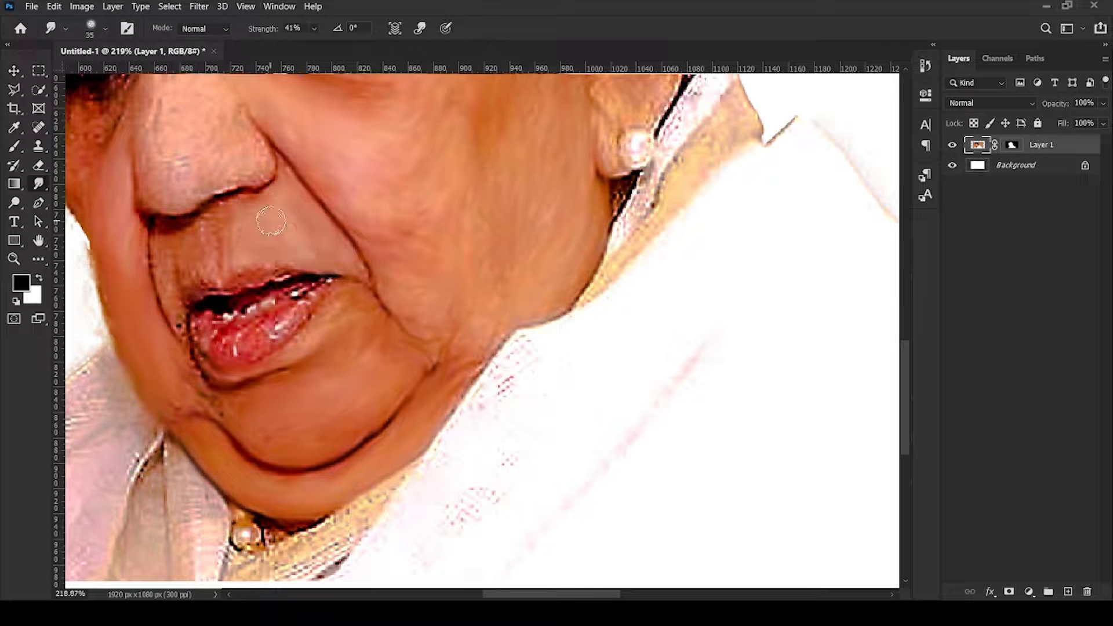
{"action": "scroll", "coordinate": [270, 220], "scroll_direction": "up", "scroll_amount": 1}
- Blend the lips and mouth area with a smaller smudge brush
{"action": "key", "text": "bracketleft"}
{"action": "key", "text": "bracketleft"}
{"action": "key", "text": "bracketleft"}
{"action": "scroll", "coordinate": [201, 204], "scroll_direction": "up", "scroll_amount": 2}
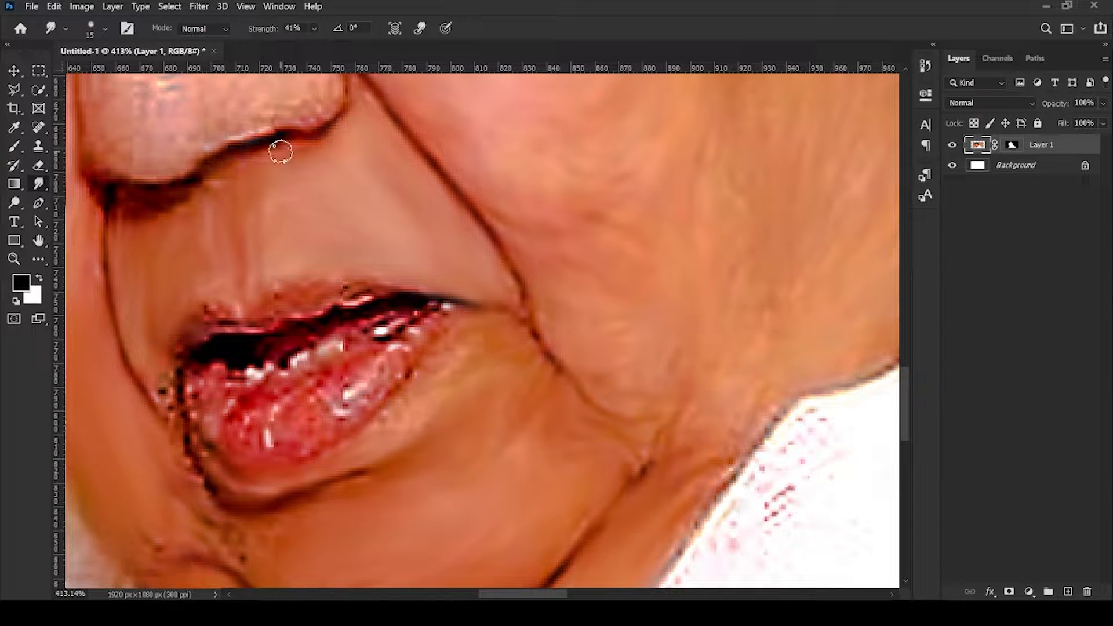
{"action": "scroll", "coordinate": [275, 383], "scroll_direction": "down", "scroll_amount": 1}
{"action": "scroll", "coordinate": [496, 215], "scroll_direction": "down", "scroll_amount": 1}
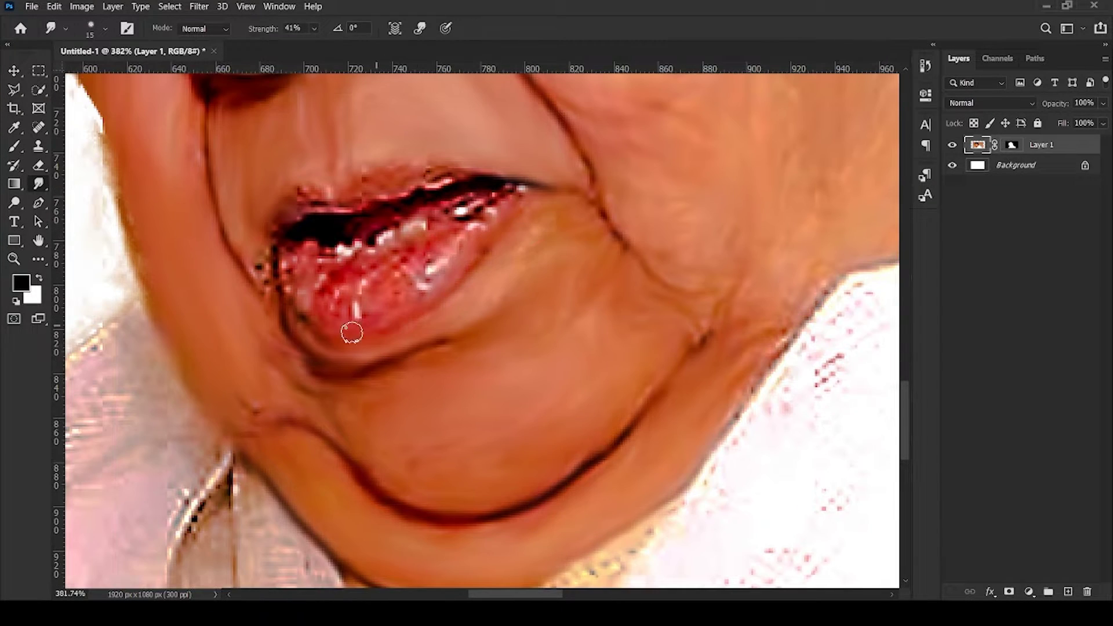
{"action": "scroll", "coordinate": [378, 265], "scroll_direction": "down", "scroll_amount": 5}
{"action": "scroll", "coordinate": [430, 170], "scroll_direction": "up", "scroll_amount": 5}
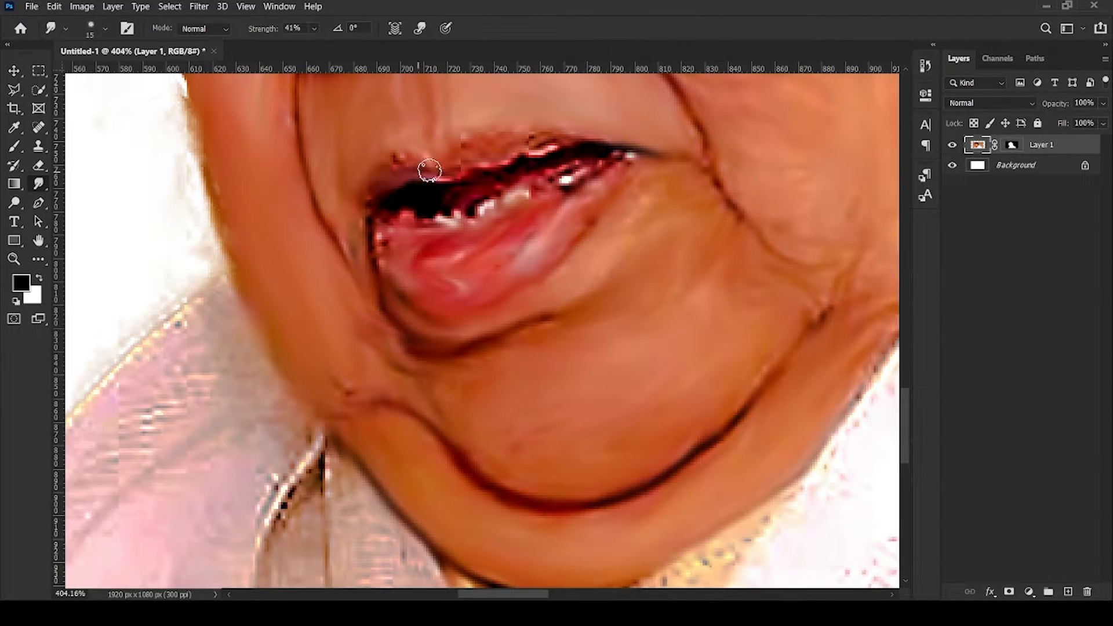
{"action": "scroll", "coordinate": [392, 234], "scroll_direction": "down", "scroll_amount": 5}
{"action": "scroll", "coordinate": [568, 154], "scroll_direction": "up", "scroll_amount": 4}
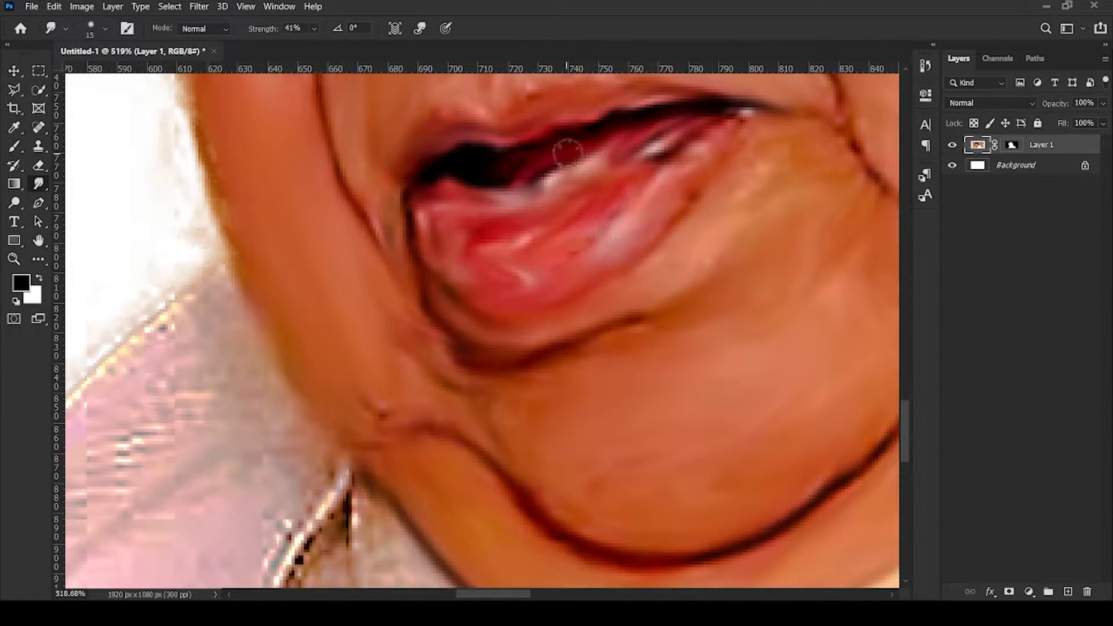
{"action": "scroll", "coordinate": [569, 154], "scroll_direction": "down", "scroll_amount": 1}
- Smudge the skin around the eyes with a larger brush
{"action": "scroll", "coordinate": [232, 274], "scroll_direction": "down", "scroll_amount": 4}
{"action": "scroll", "coordinate": [308, 218], "scroll_direction": "up", "scroll_amount": 4}
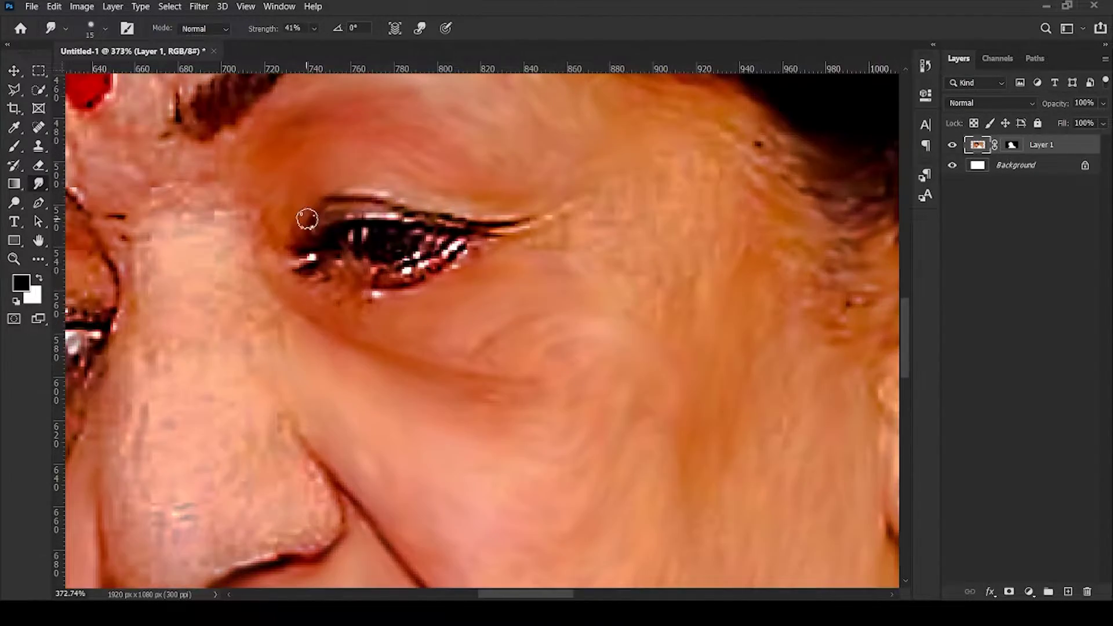
{"action": "scroll", "coordinate": [504, 242], "scroll_direction": "down", "scroll_amount": 1}
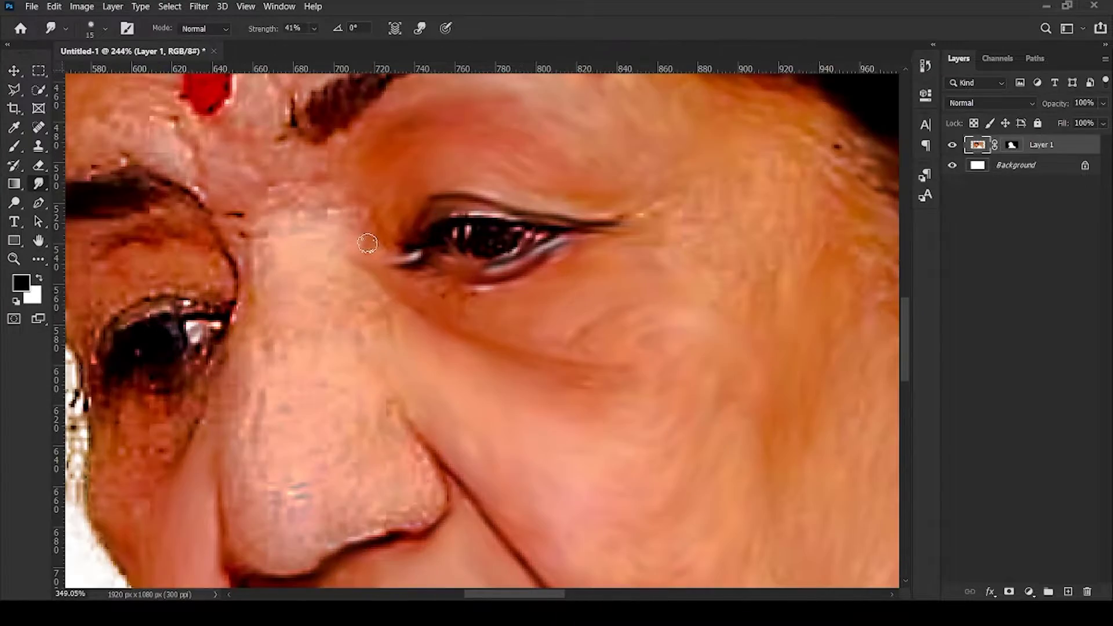
{"action": "scroll", "coordinate": [327, 244], "scroll_direction": "down", "scroll_amount": 2}
{"action": "key", "text": "bracketright"}
{"action": "key", "text": "bracketright"}
{"action": "key", "text": "bracketright"}
{"action": "scroll", "coordinate": [353, 413], "scroll_direction": "up", "scroll_amount": 1}
- Smudge the nose with a smaller brush
{"action": "key", "text": "bracketleft"}
{"action": "key", "text": "bracketleft"}
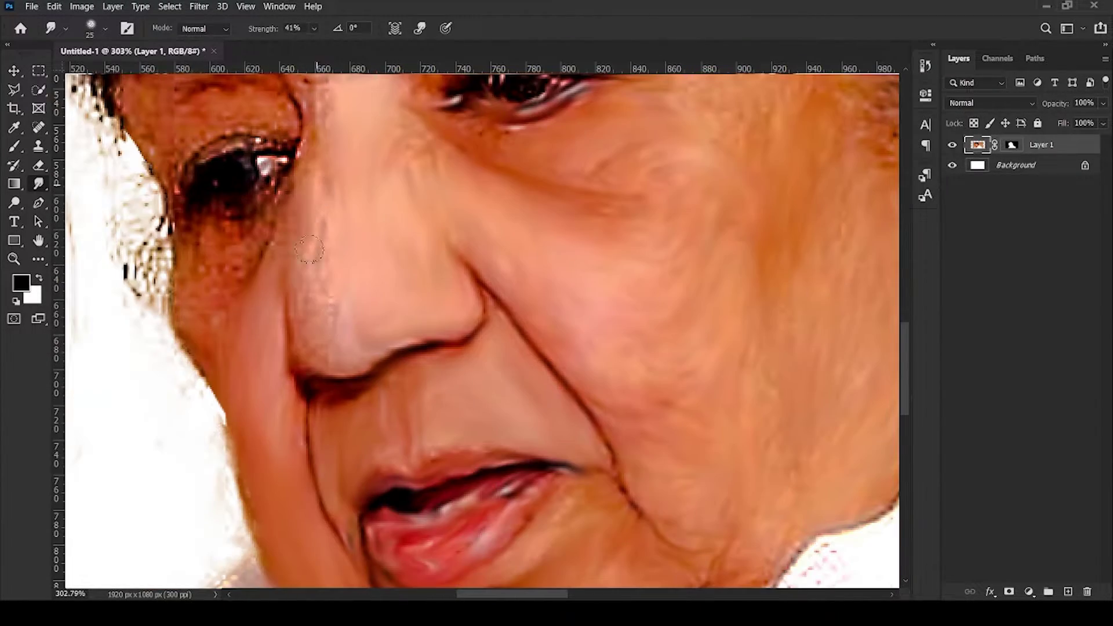
{"action": "scroll", "coordinate": [337, 234], "scroll_direction": "down", "scroll_amount": 1}
{"action": "scroll", "coordinate": [359, 203], "scroll_direction": "down", "scroll_amount": 1}
{"action": "scroll", "coordinate": [377, 179], "scroll_direction": "up", "scroll_amount": 1}
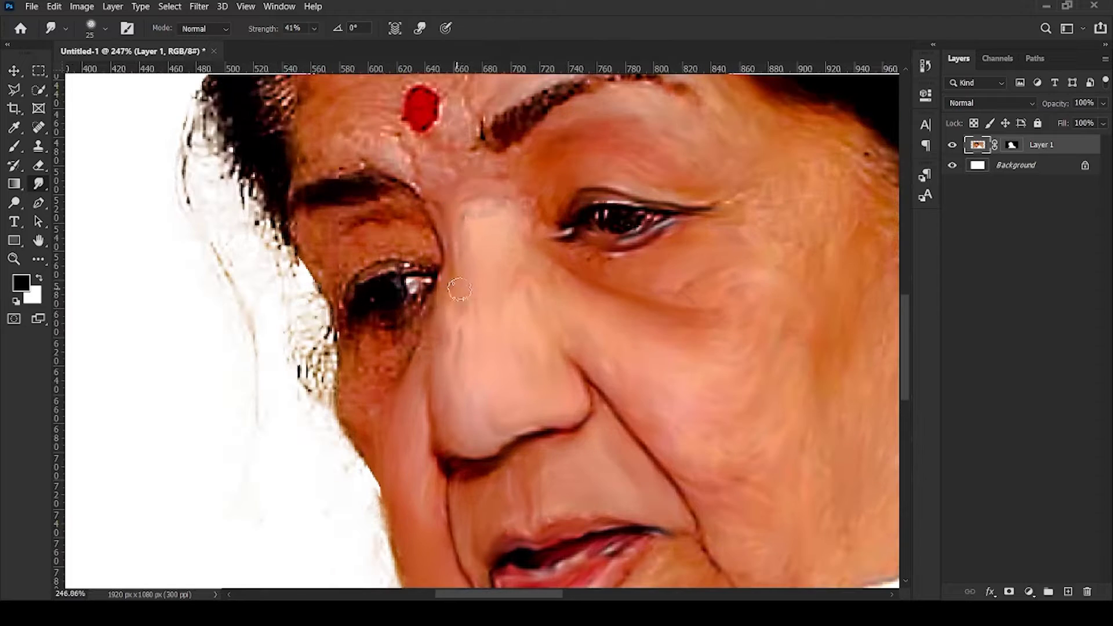
{"action": "scroll", "coordinate": [386, 172], "scroll_direction": "down", "scroll_amount": 1}
{"action": "scroll", "coordinate": [301, 299], "scroll_direction": "up", "scroll_amount": 1}
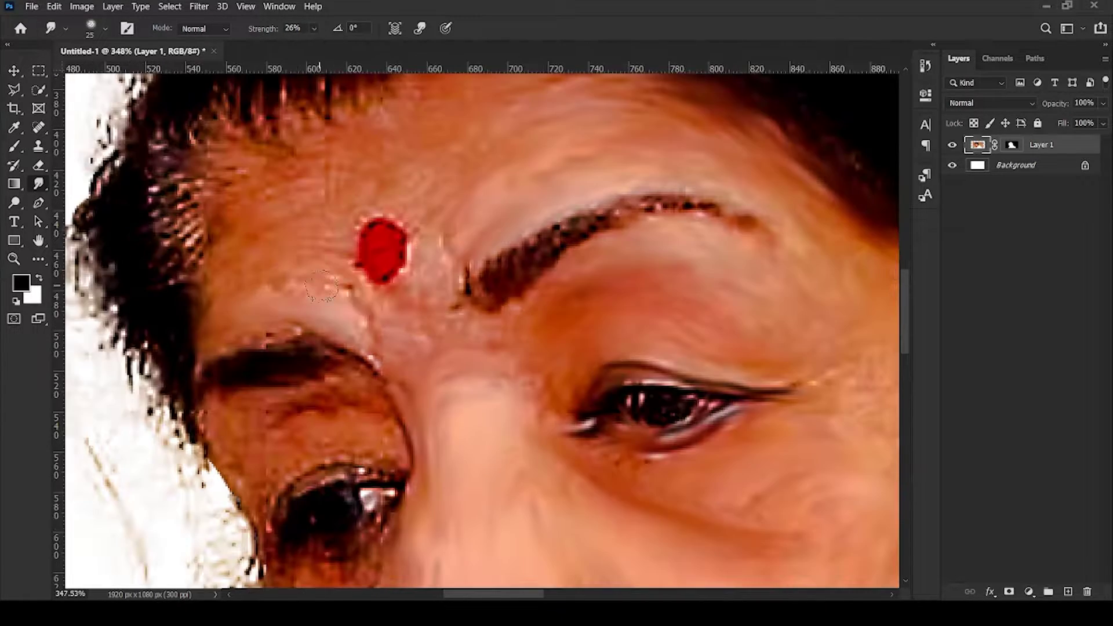
{"action": "scroll", "coordinate": [328, 229], "scroll_direction": "up", "scroll_amount": 1}
- Lower smudge strength to 26% and blend the forehead
{"action": "key", "text": "2"}
{"action": "key", "text": "6"}
{"action": "scroll", "coordinate": [281, 347], "scroll_direction": "up", "scroll_amount": 1}
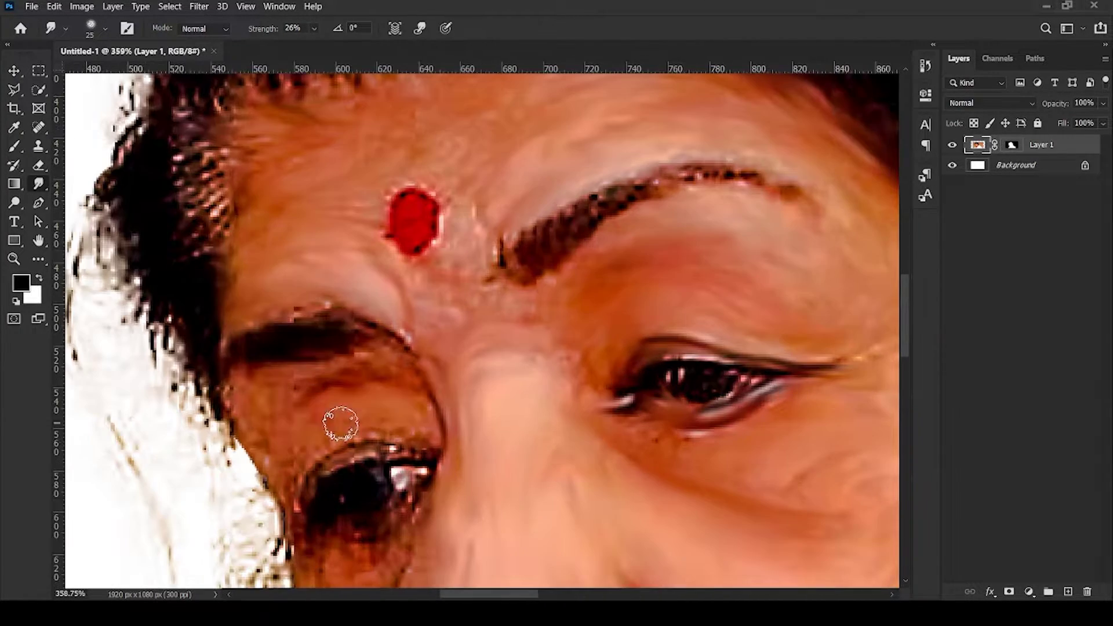
{"action": "scroll", "coordinate": [268, 378], "scroll_direction": "up", "scroll_amount": 1}
{"action": "scroll", "coordinate": [397, 384], "scroll_direction": "down", "scroll_amount": 1}
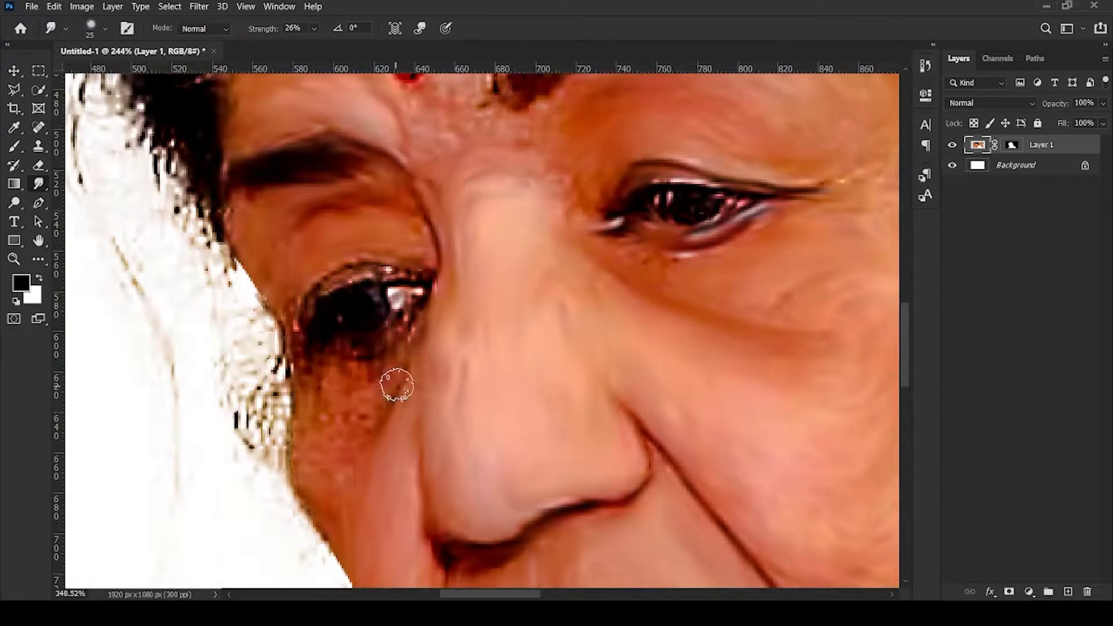
{"action": "scroll", "coordinate": [370, 409], "scroll_direction": "down", "scroll_amount": 2}
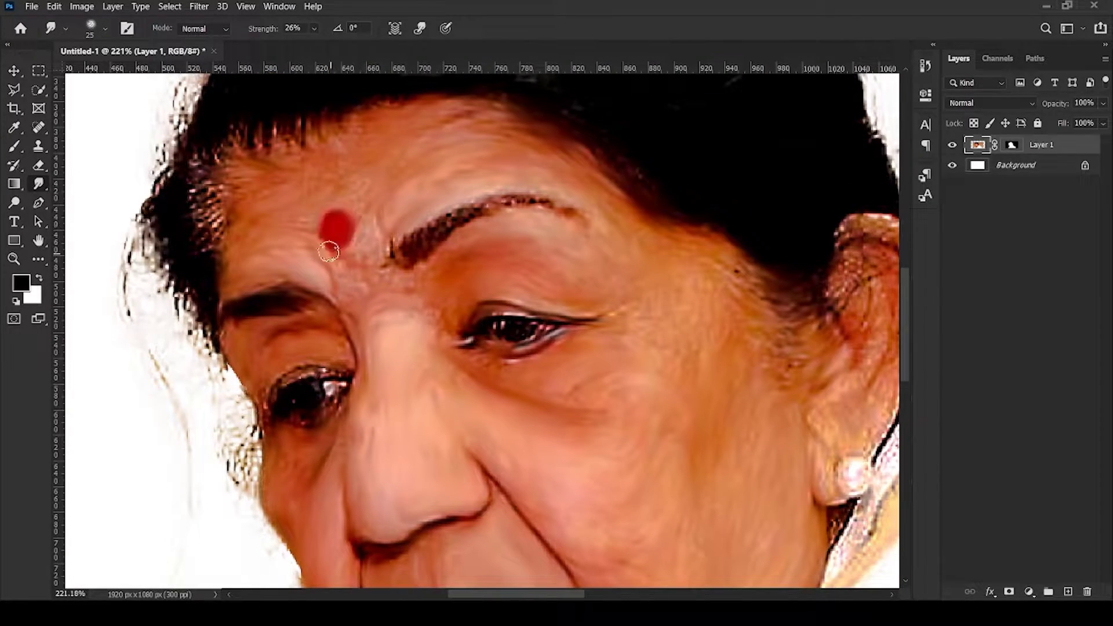
{"action": "scroll", "coordinate": [351, 265], "scroll_direction": "down", "scroll_amount": 2}
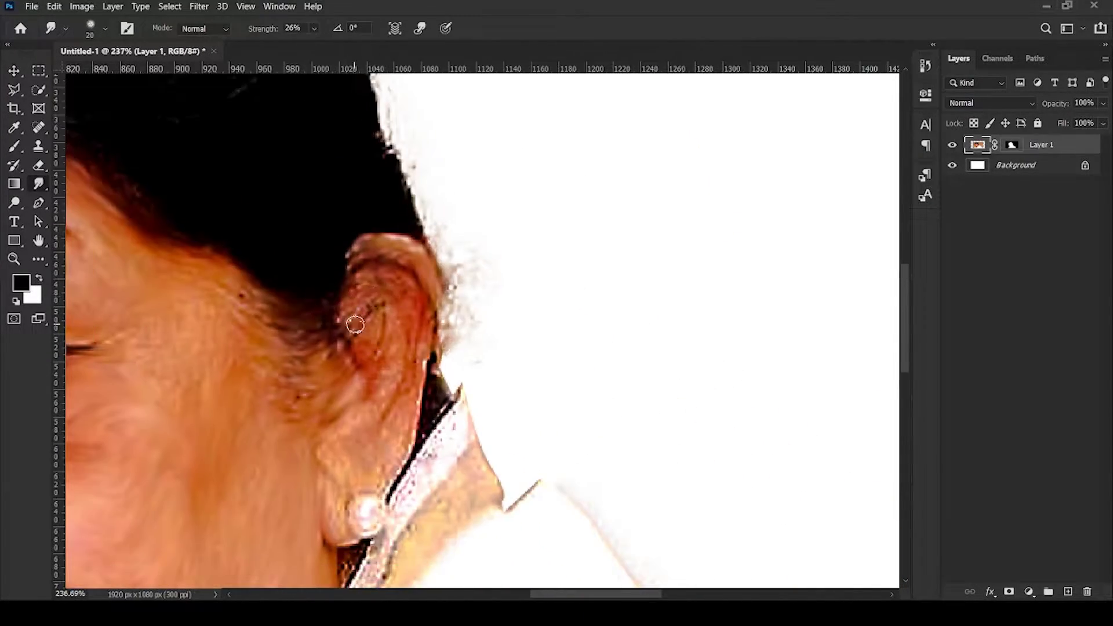
{"action": "scroll", "coordinate": [347, 458], "scroll_direction": "up", "scroll_amount": 1}
- Smudge the ear and neck into smooth painterly strokes
{"action": "scroll", "coordinate": [309, 436], "scroll_direction": "down", "scroll_amount": 2}
{"action": "scroll", "coordinate": [313, 440], "scroll_direction": "up", "scroll_amount": 1}
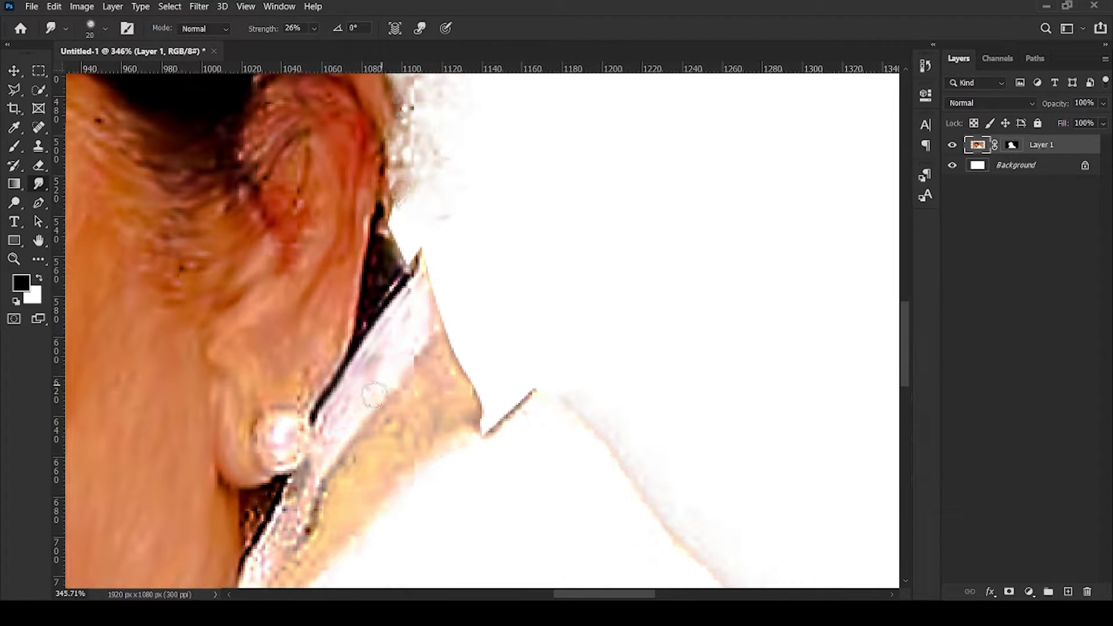
{"action": "scroll", "coordinate": [322, 271], "scroll_direction": "up", "scroll_amount": 1}
{"action": "scroll", "coordinate": [361, 355], "scroll_direction": "down", "scroll_amount": 1}
{"action": "scroll", "coordinate": [462, 325], "scroll_direction": "down", "scroll_amount": 1}
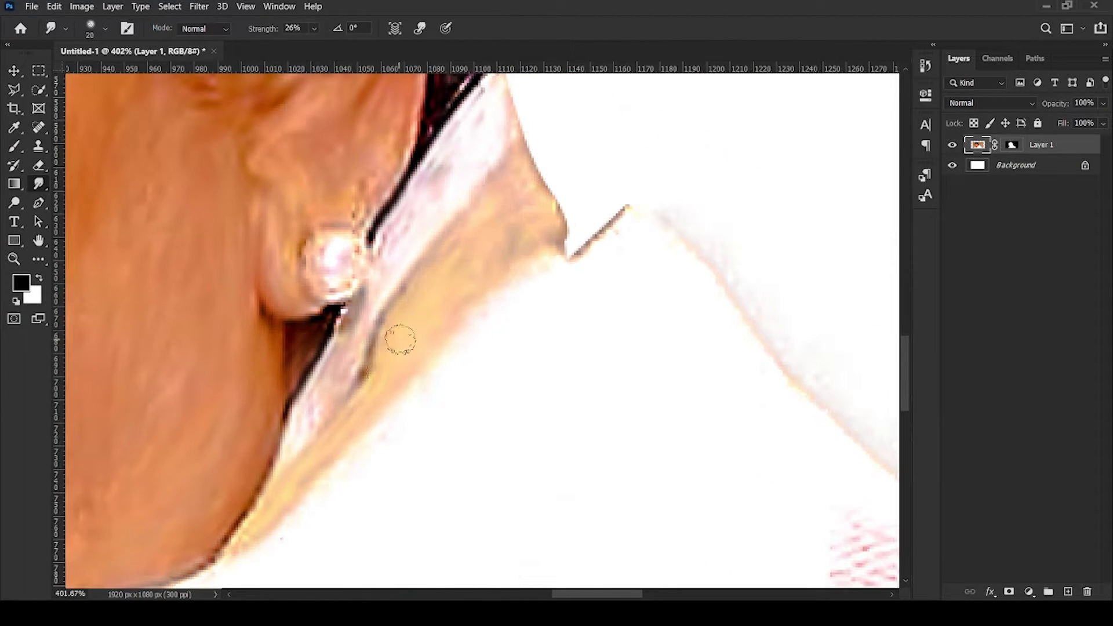
{"action": "scroll", "coordinate": [398, 338], "scroll_direction": "down", "scroll_amount": 2}
{"action": "scroll", "coordinate": [463, 324], "scroll_direction": "down", "scroll_amount": 2}
- Smudge the broad collar and chin with an enlarged brush
{"action": "key", "text": "bracketright"}
{"action": "key", "text": "bracketright"}
{"action": "key", "text": "bracketright"}
{"action": "scroll", "coordinate": [489, 373], "scroll_direction": "up", "scroll_amount": 2}
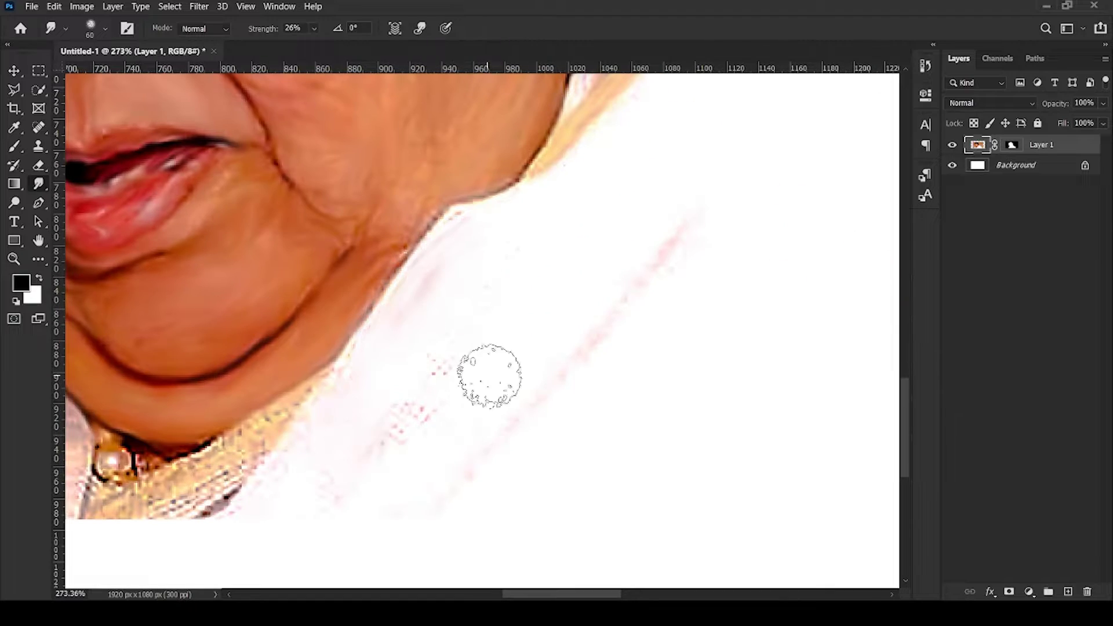
{"action": "scroll", "coordinate": [765, 278], "scroll_direction": "down", "scroll_amount": 2}
{"action": "scroll", "coordinate": [249, 282], "scroll_direction": "up", "scroll_amount": 2}
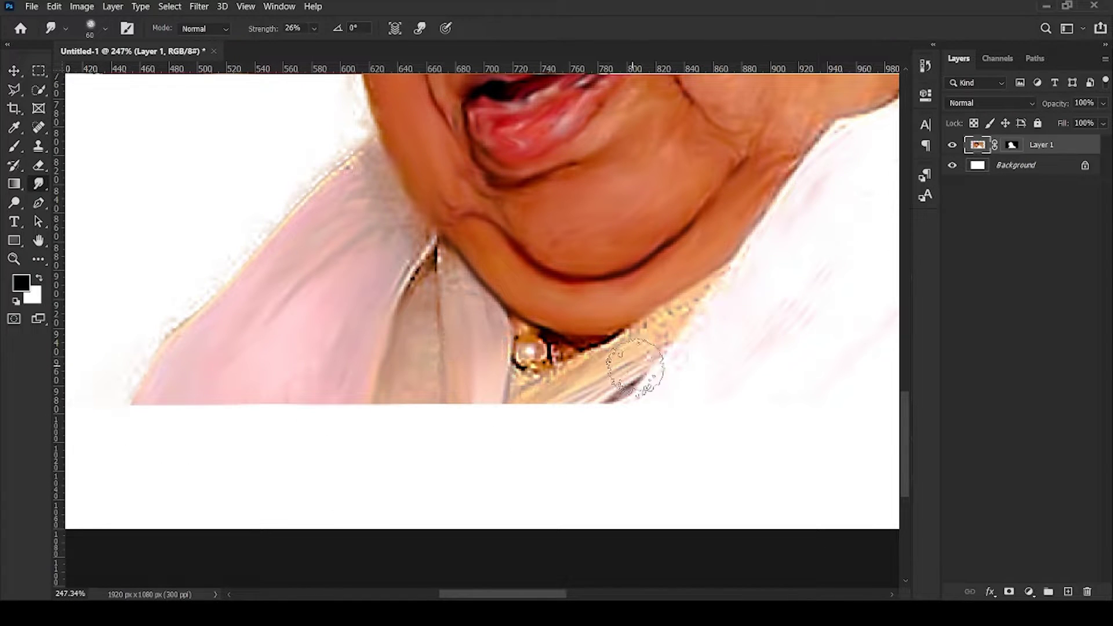
{"action": "scroll", "coordinate": [320, 472], "scroll_direction": "down", "scroll_amount": 2}
{"action": "scroll", "coordinate": [368, 384], "scroll_direction": "up", "scroll_amount": 3}
{"action": "scroll", "coordinate": [399, 531], "scroll_direction": "down", "scroll_amount": 2}
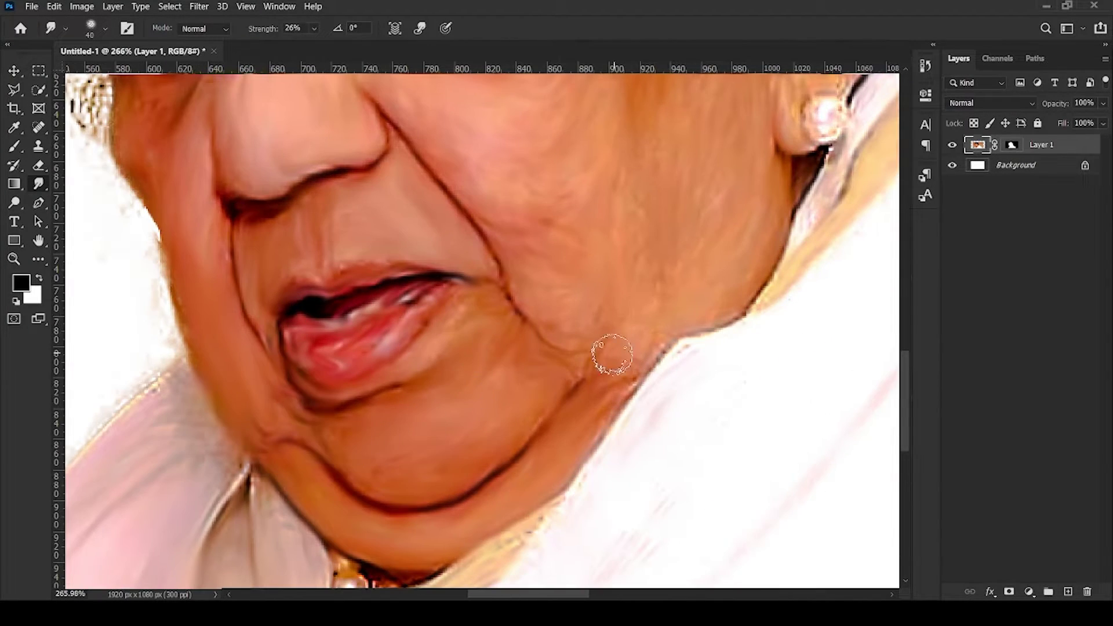
{"action": "scroll", "coordinate": [522, 284], "scroll_direction": "up", "scroll_amount": 1}
{"action": "scroll", "coordinate": [509, 274], "scroll_direction": "up", "scroll_amount": 2}
{"action": "scroll", "coordinate": [509, 275], "scroll_direction": "up", "scroll_amount": 5}
- Refine the eye detail with a small brush and fit the whole portrait in view
{"action": "key", "text": "bracketleft"}
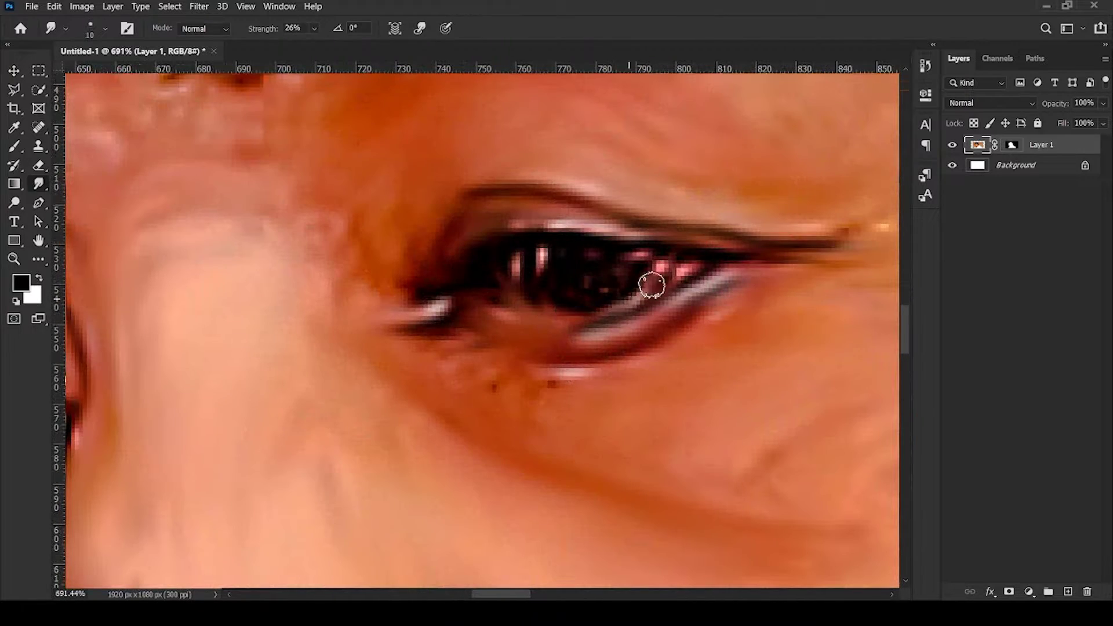
{"action": "scroll", "coordinate": [551, 282], "scroll_direction": "down", "scroll_amount": 3}
{"action": "scroll", "coordinate": [357, 297], "scroll_direction": "up", "scroll_amount": 2}
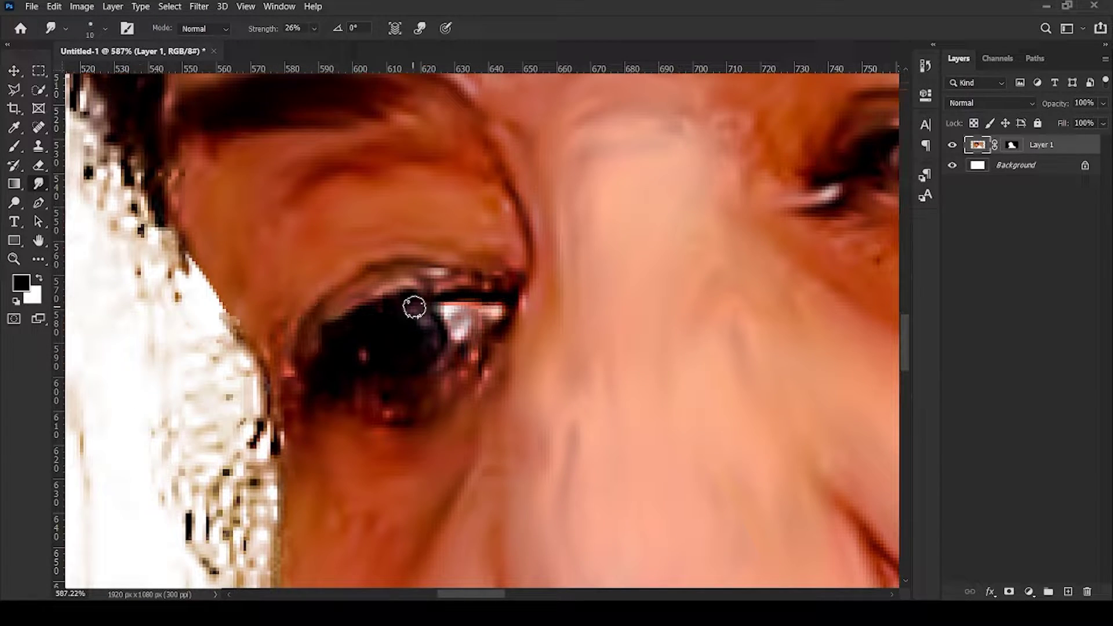
{"action": "key", "text": "ctrl+0"}
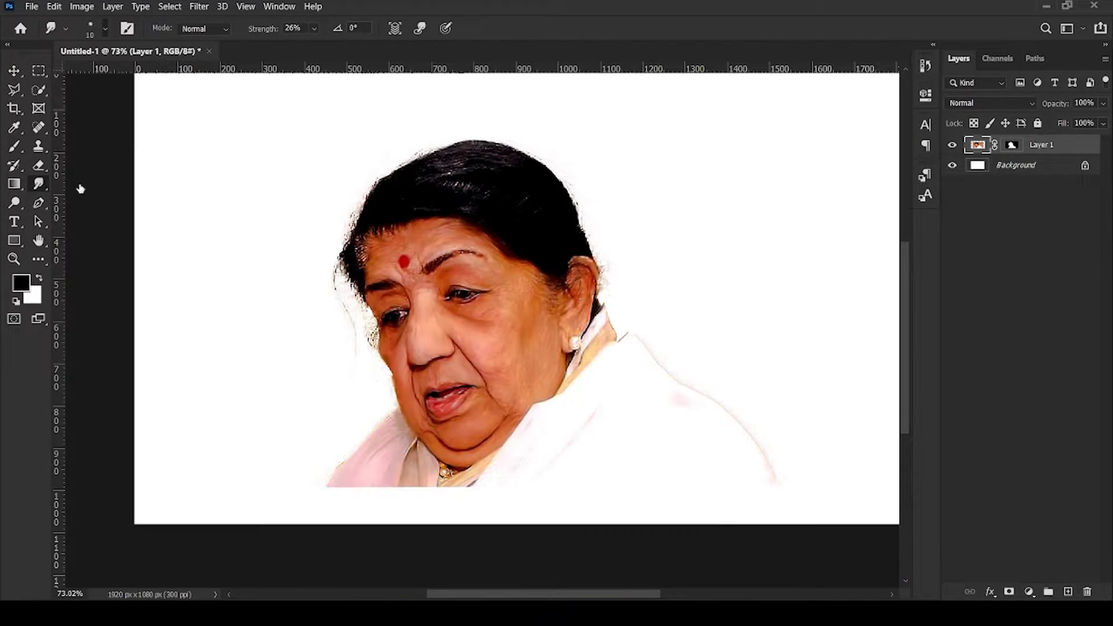
- Set the Smudge tool to 65% strength and size the brush for the hair with [ and ]
{"action": "scroll", "coordinate": [371, 174], "scroll_direction": "up", "scroll_amount": 4}
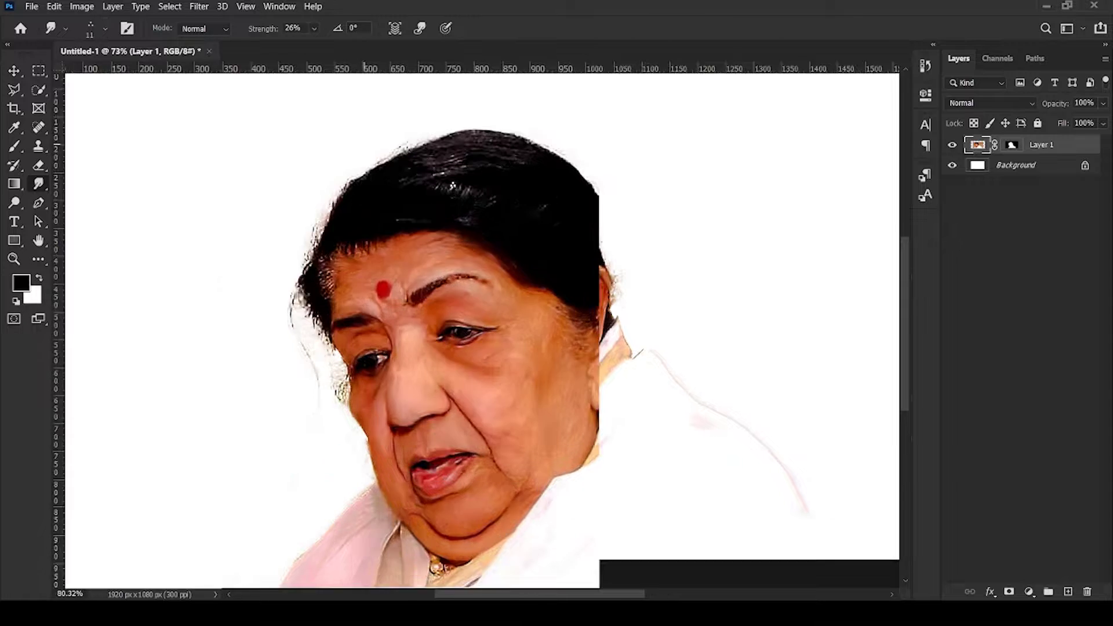
{"action": "scroll", "coordinate": [352, 176], "scroll_direction": "up", "scroll_amount": 5}
{"action": "key", "text": "bracketright"}
{"action": "key", "text": "bracketright"}
{"action": "scroll", "coordinate": [452, 223], "scroll_direction": "up", "scroll_amount": 3}
{"action": "scroll", "coordinate": [713, 154], "scroll_direction": "down", "scroll_amount": 2}
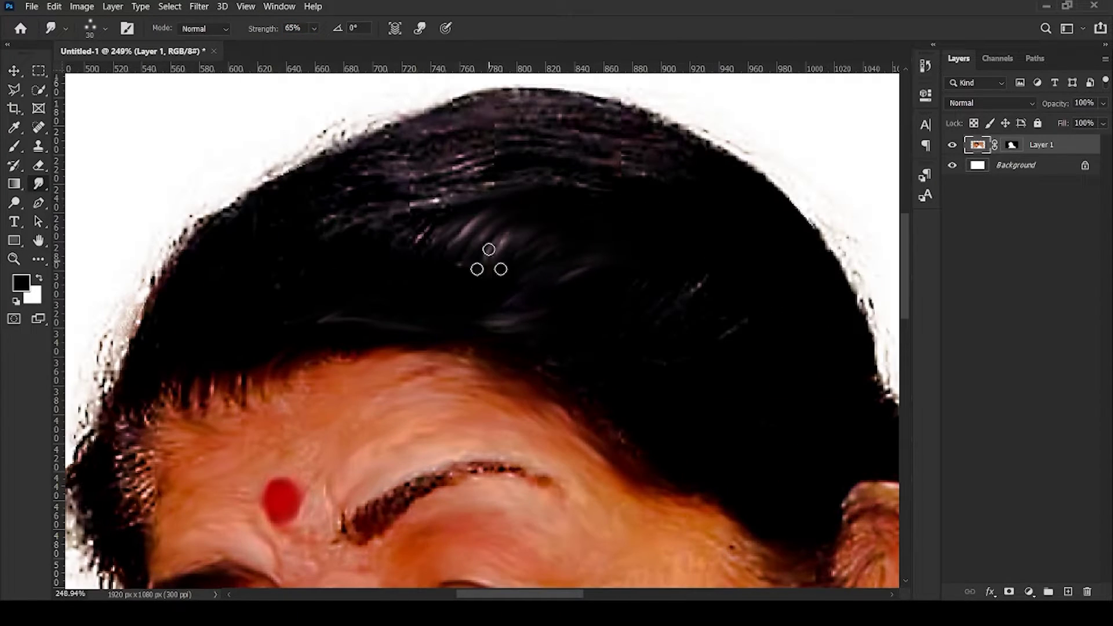
{"action": "scroll", "coordinate": [497, 149], "scroll_direction": "up", "scroll_amount": 1}
{"action": "key", "text": "bracketleft"}
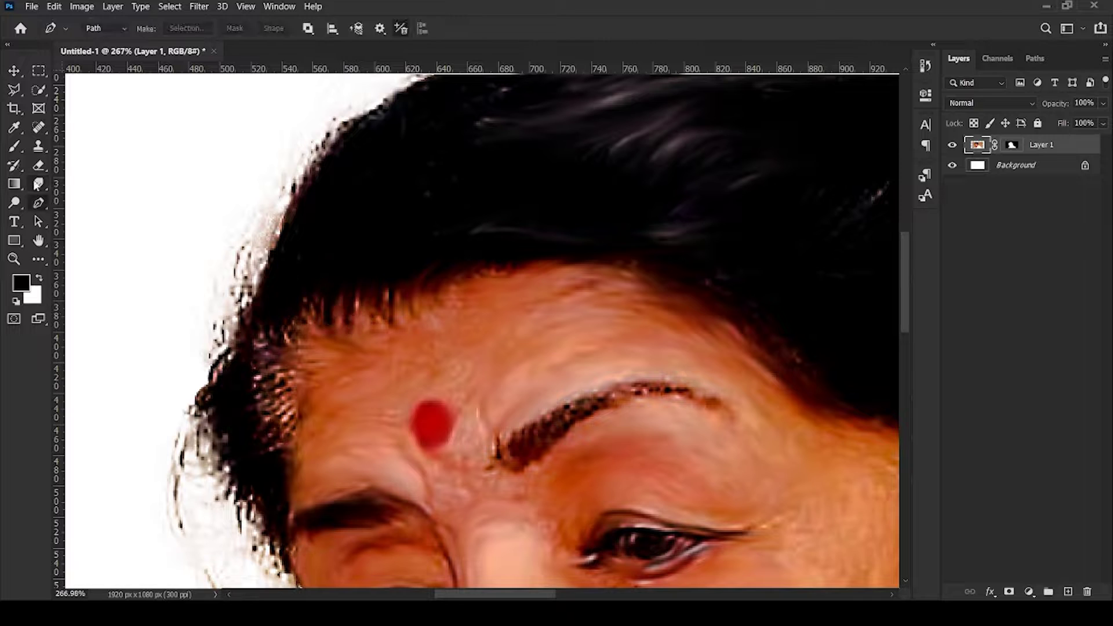
{"action": "scroll", "coordinate": [348, 261], "scroll_direction": "down", "scroll_amount": 5}
{"action": "scroll", "coordinate": [626, 156], "scroll_direction": "up", "scroll_amount": 3}
- Smudge the dark hair into streaky, flowing painted strands with an enlarged brush
{"action": "key", "text": "bracketright"}
{"action": "key", "text": "bracketright"}
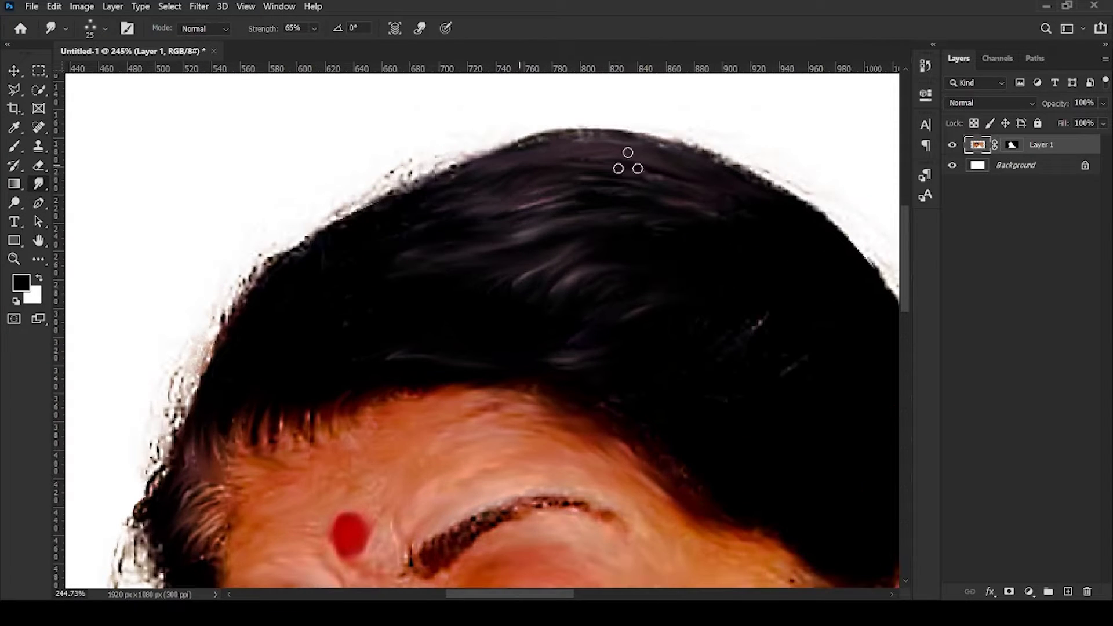
{"action": "scroll", "coordinate": [537, 318], "scroll_direction": "up", "scroll_amount": 2}
{"action": "scroll", "coordinate": [472, 343], "scroll_direction": "up", "scroll_amount": 1}
{"action": "scroll", "coordinate": [678, 400], "scroll_direction": "down", "scroll_amount": 1}
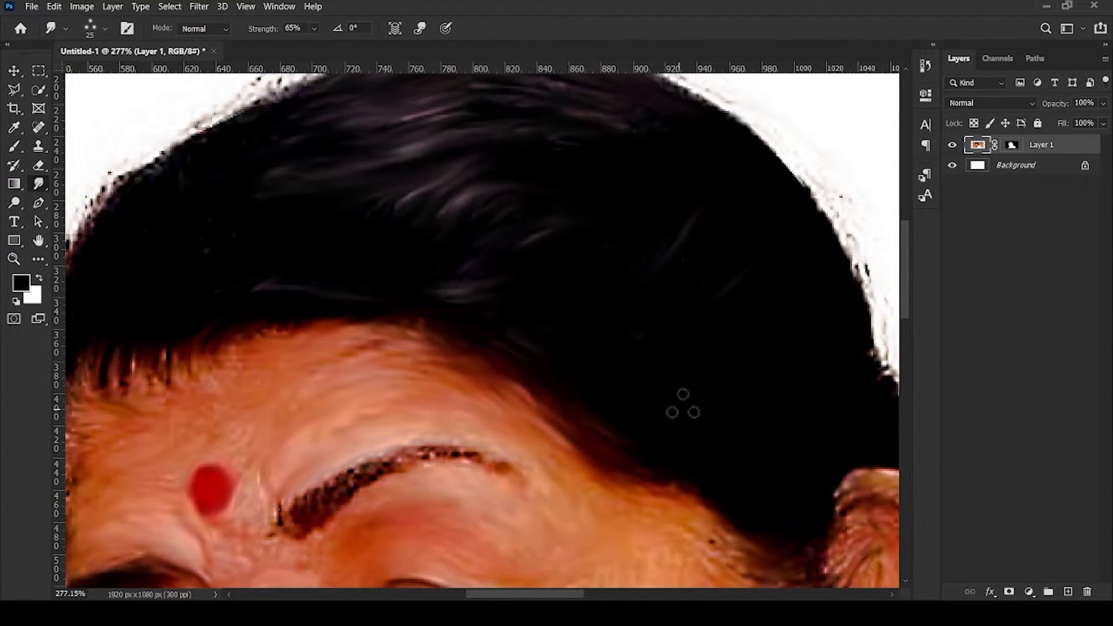
{"action": "scroll", "coordinate": [526, 236], "scroll_direction": "left", "scroll_amount": 3}
{"action": "scroll", "coordinate": [233, 443], "scroll_direction": "down", "scroll_amount": 1}
{"action": "scroll", "coordinate": [224, 448], "scroll_direction": "down", "scroll_amount": 3}
{"action": "scroll", "coordinate": [223, 448], "scroll_direction": "down", "scroll_amount": 3}
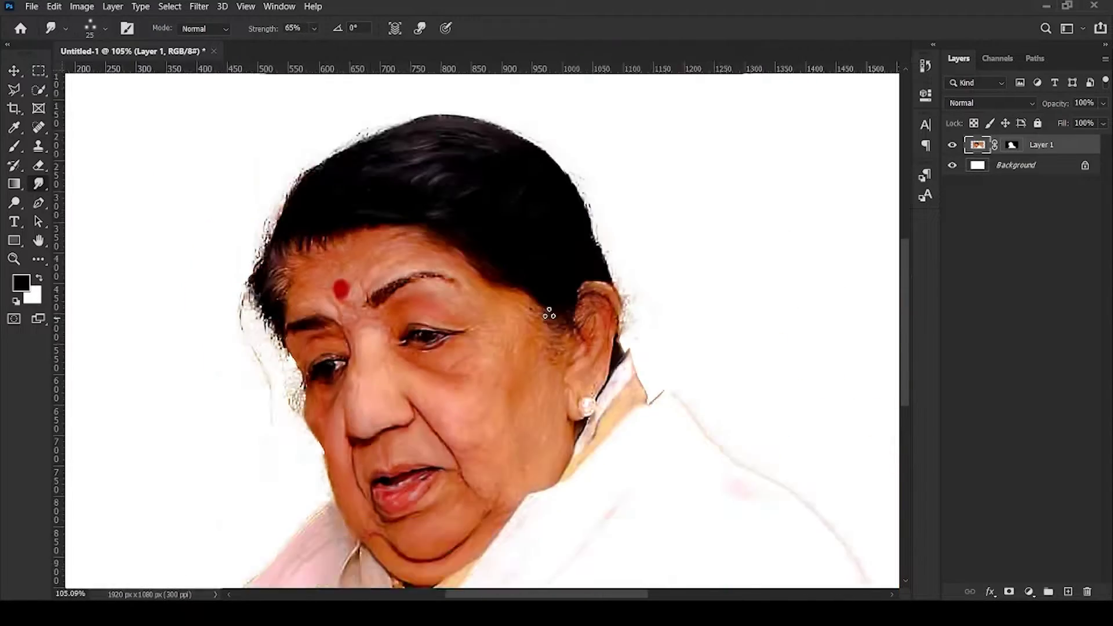
{"action": "scroll", "coordinate": [177, 191], "scroll_direction": "up", "scroll_amount": 3}
{"action": "scroll", "coordinate": [745, 460], "scroll_direction": "down", "scroll_amount": 2}
{"action": "scroll", "coordinate": [745, 460], "scroll_direction": "left", "scroll_amount": 2}
{"action": "scroll", "coordinate": [745, 459], "scroll_direction": "down", "scroll_amount": 2}
{"action": "scroll", "coordinate": [261, 228], "scroll_direction": "up", "scroll_amount": 5}
- Shrink the brush to size 10 and smudge both eyebrows into crisp, darker strokes
{"action": "key", "text": "bracketleft"}
{"action": "key", "text": "bracketleft"}
{"action": "key", "text": "bracketleft"}
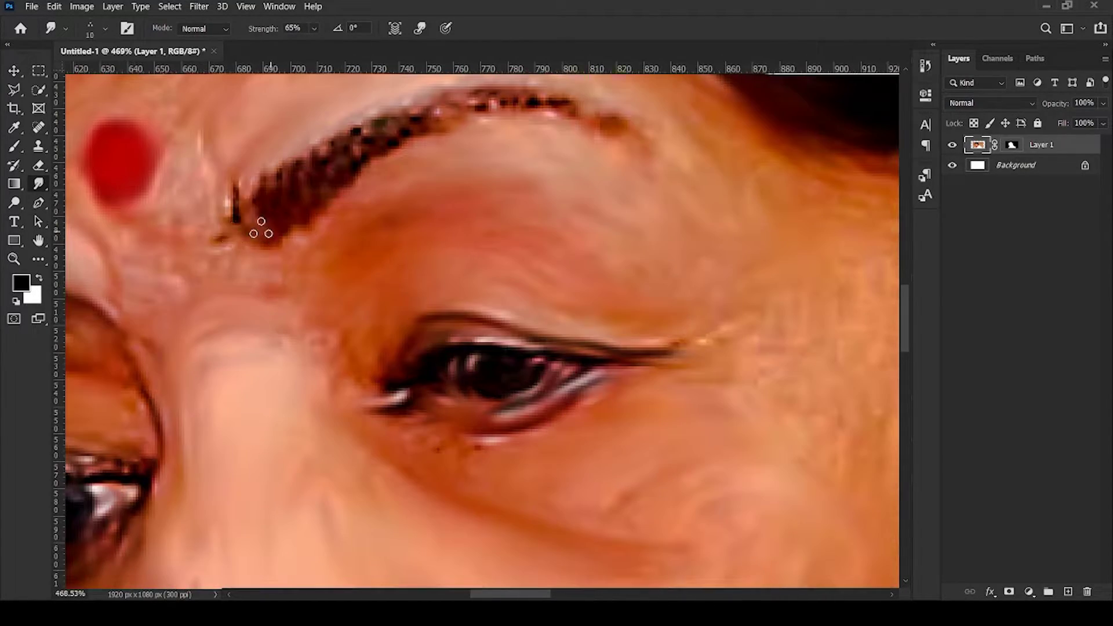
{"action": "left_click_drag", "start_coordinate": [376, 95], "coordinate": [625, 139]}
{"action": "scroll", "coordinate": [626, 139], "scroll_direction": "down", "scroll_amount": 5}
{"action": "scroll", "coordinate": [293, 194], "scroll_direction": "up", "scroll_amount": 5}
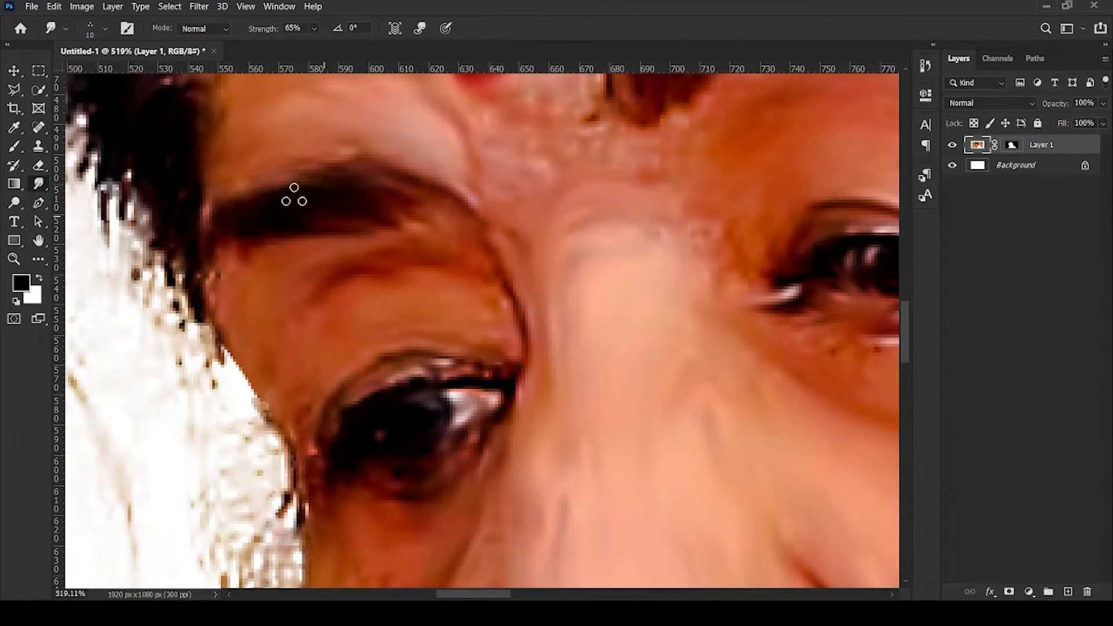
{"action": "scroll", "coordinate": [397, 240], "scroll_direction": "down", "scroll_amount": 1}
{"action": "scroll", "coordinate": [273, 315], "scroll_direction": "down", "scroll_amount": 5}
{"action": "scroll", "coordinate": [388, 229], "scroll_direction": "up", "scroll_amount": 6}
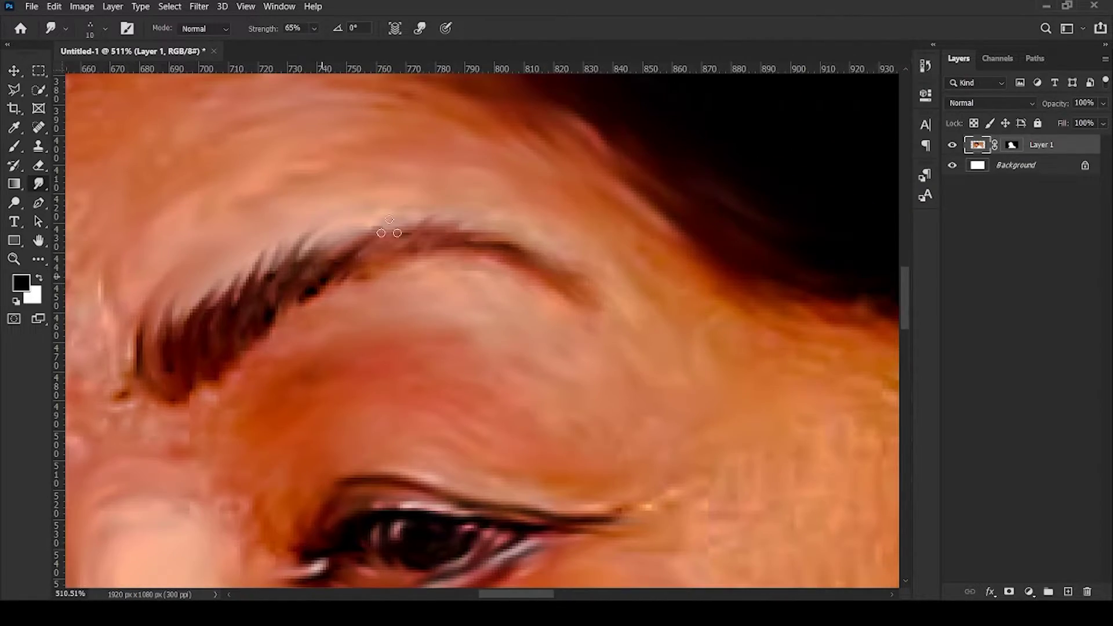
{"action": "scroll", "coordinate": [404, 223], "scroll_direction": "down", "scroll_amount": 3}
{"action": "scroll", "coordinate": [549, 185], "scroll_direction": "up", "scroll_amount": 2}
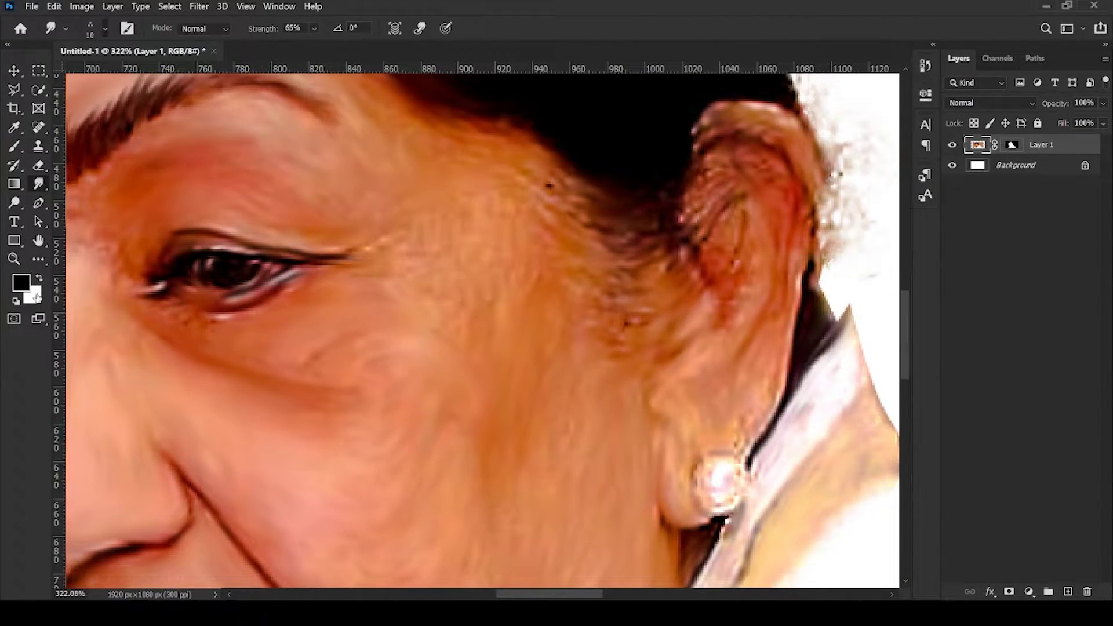
- At 41% smudge strength, smear the lip corner, jaw, shawl edge and hairline into soft strokes
{"action": "scroll", "coordinate": [345, 210], "scroll_direction": "down", "scroll_amount": 2}
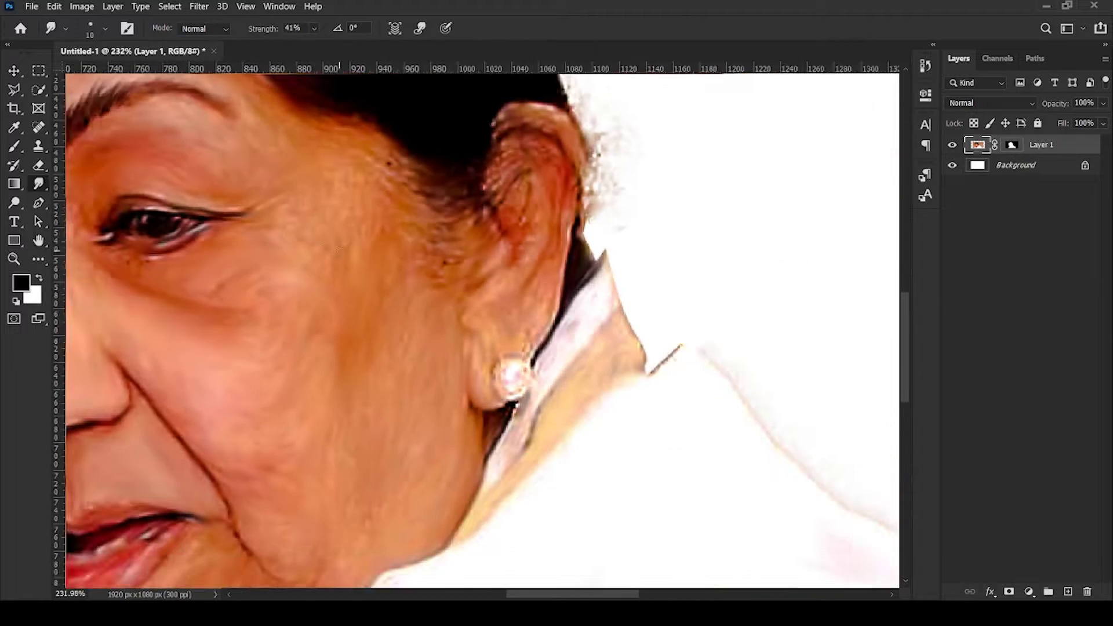
{"action": "scroll", "coordinate": [236, 221], "scroll_direction": "up", "scroll_amount": 2}
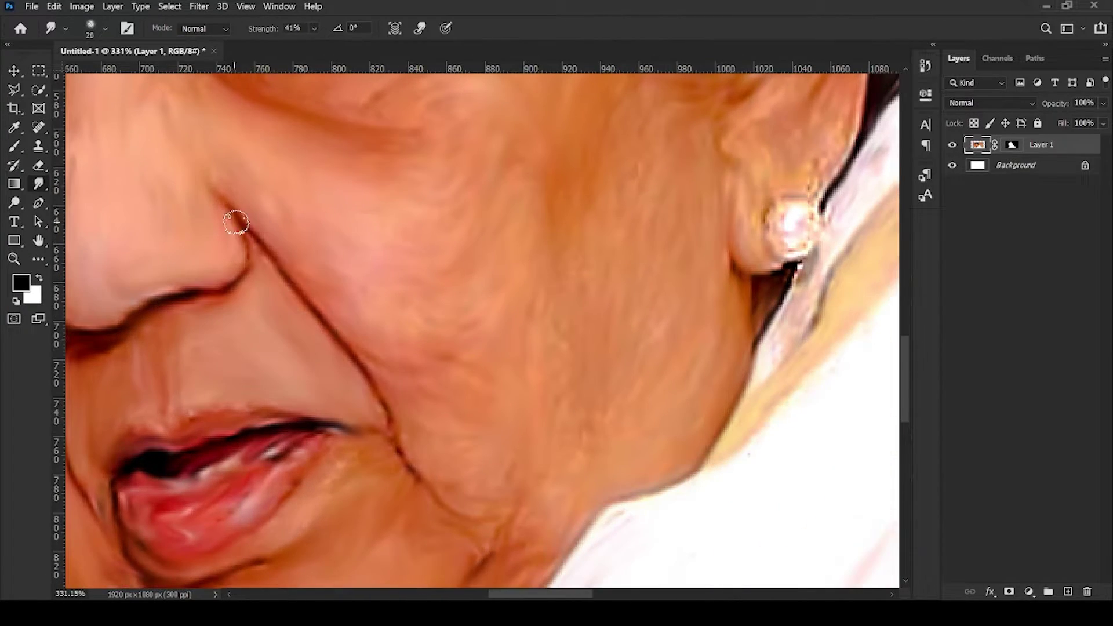
{"action": "scroll", "coordinate": [251, 239], "scroll_direction": "down", "scroll_amount": 3}
{"action": "scroll", "coordinate": [141, 238], "scroll_direction": "up", "scroll_amount": 3}
{"action": "scroll", "coordinate": [248, 326], "scroll_direction": "down", "scroll_amount": 1}
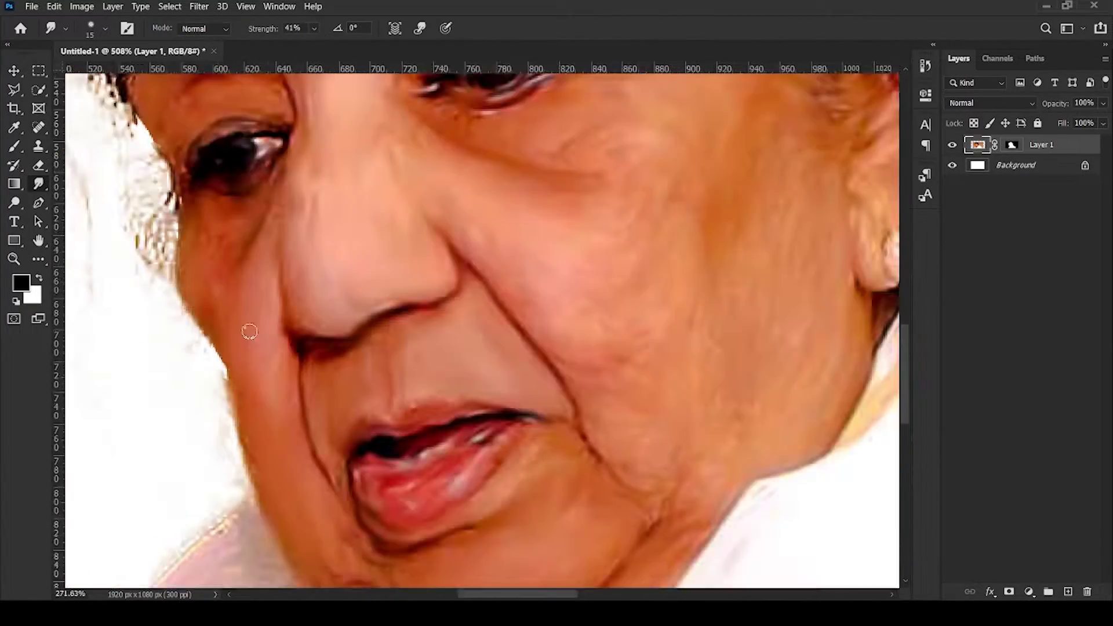
{"action": "scroll", "coordinate": [222, 226], "scroll_direction": "up", "scroll_amount": 3}
{"action": "scroll", "coordinate": [222, 226], "scroll_direction": "down", "scroll_amount": 3}
{"action": "scroll", "coordinate": [279, 328], "scroll_direction": "down", "scroll_amount": 3}
{"action": "scroll", "coordinate": [231, 348], "scroll_direction": "down", "scroll_amount": 3}
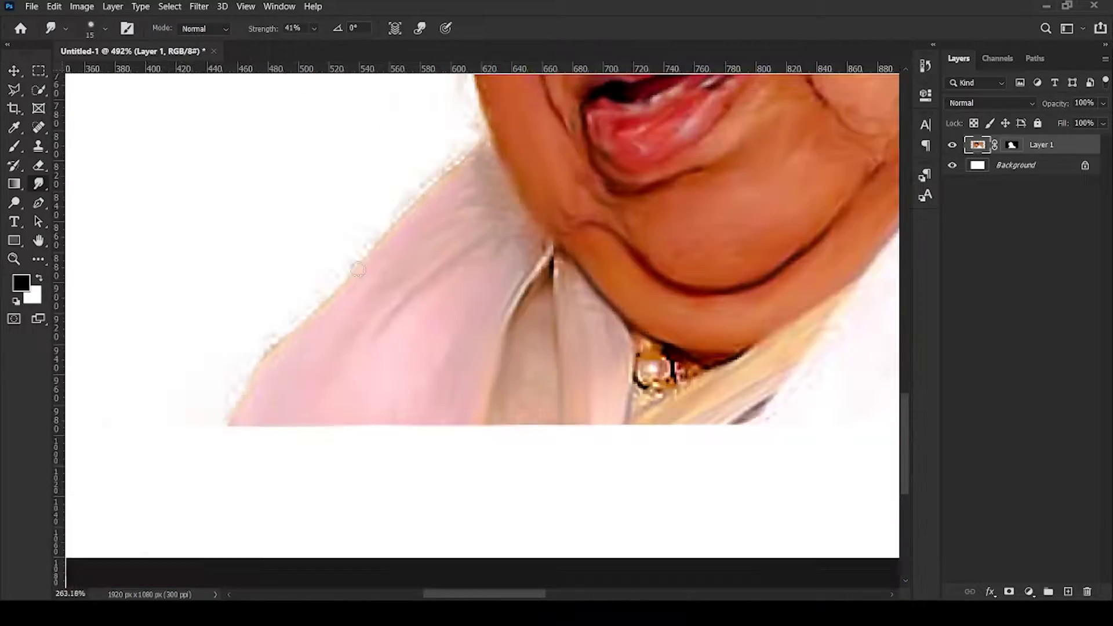
{"action": "scroll", "coordinate": [169, 411], "scroll_direction": "down", "scroll_amount": 3}
{"action": "scroll", "coordinate": [168, 411], "scroll_direction": "up", "scroll_amount": 5}
{"action": "scroll", "coordinate": [290, 289], "scroll_direction": "down", "scroll_amount": 2}
{"action": "scroll", "coordinate": [405, 326], "scroll_direction": "down", "scroll_amount": 2}
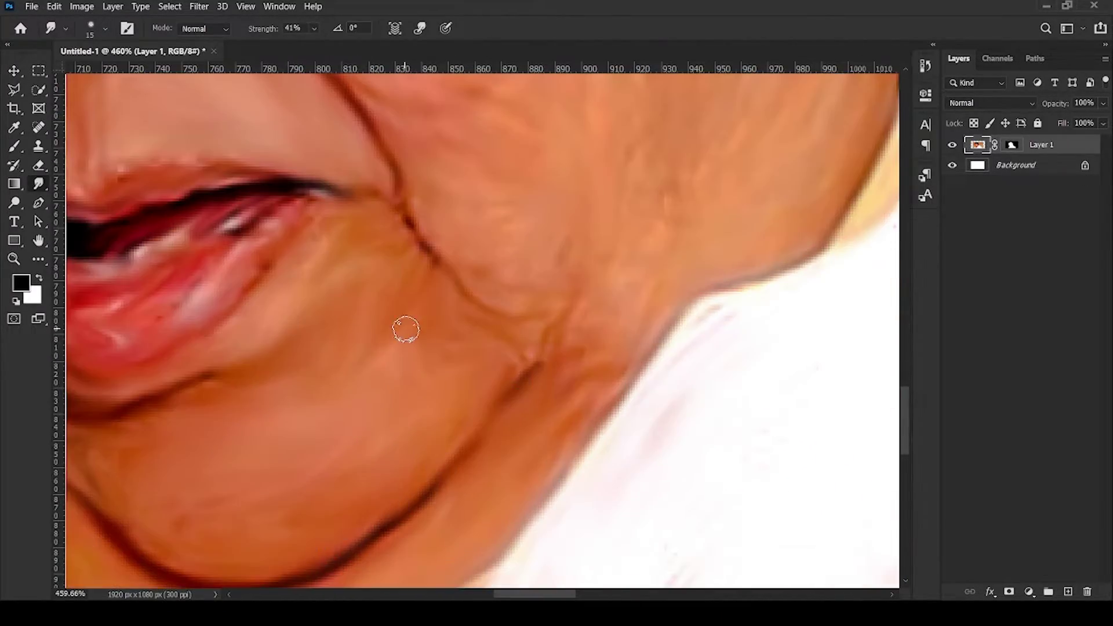
{"action": "scroll", "coordinate": [207, 124], "scroll_direction": "up", "scroll_amount": 3}
{"action": "scroll", "coordinate": [208, 124], "scroll_direction": "down", "scroll_amount": 2}
{"action": "scroll", "coordinate": [355, 120], "scroll_direction": "up", "scroll_amount": 3}
{"action": "scroll", "coordinate": [340, 231], "scroll_direction": "up", "scroll_amount": 3}
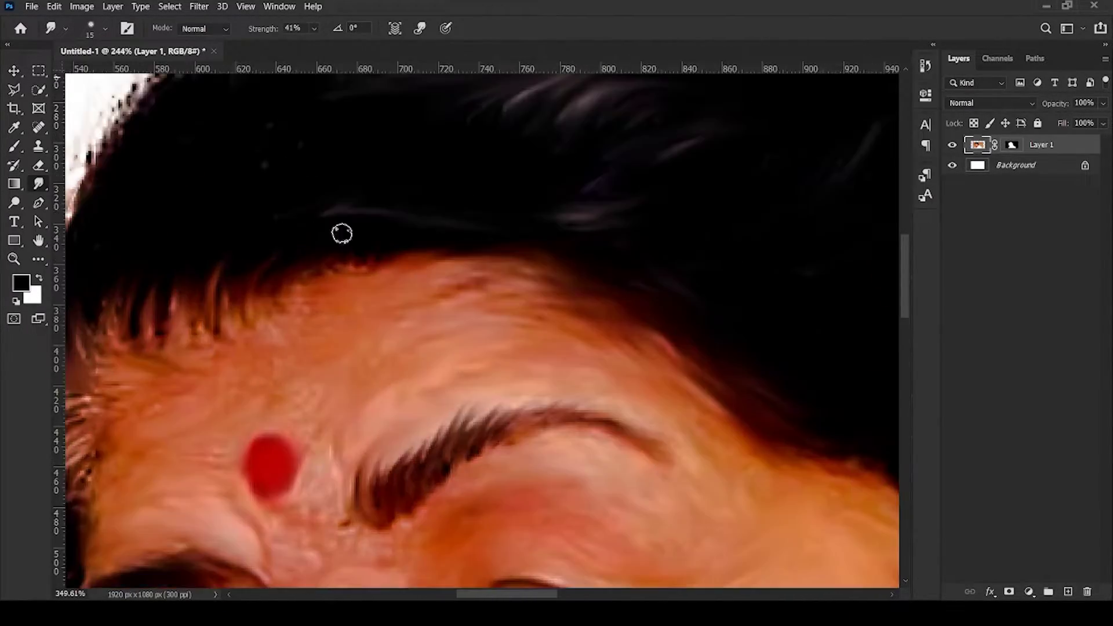
{"action": "scroll", "coordinate": [428, 198], "scroll_direction": "up", "scroll_amount": 2}
{"action": "scroll", "coordinate": [428, 198], "scroll_direction": "down", "scroll_amount": 5}
{"action": "scroll", "coordinate": [620, 342], "scroll_direction": "up", "scroll_amount": 5}
{"action": "scroll", "coordinate": [620, 342], "scroll_direction": "down", "scroll_amount": 5}
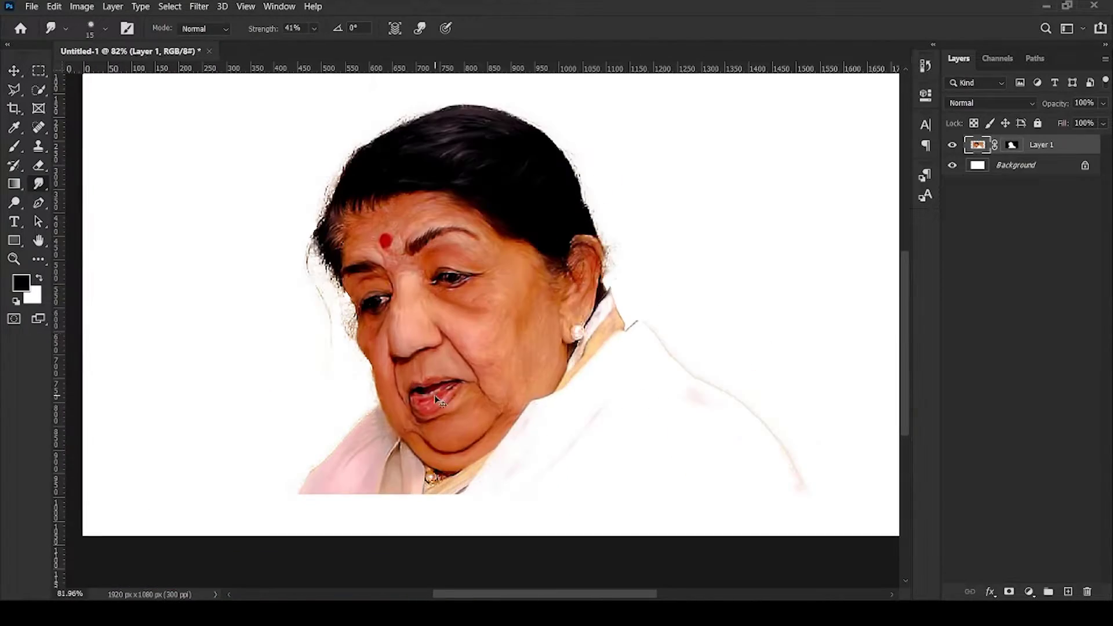
{"action": "scroll", "coordinate": [481, 330], "scroll_direction": "up", "scroll_amount": 1}
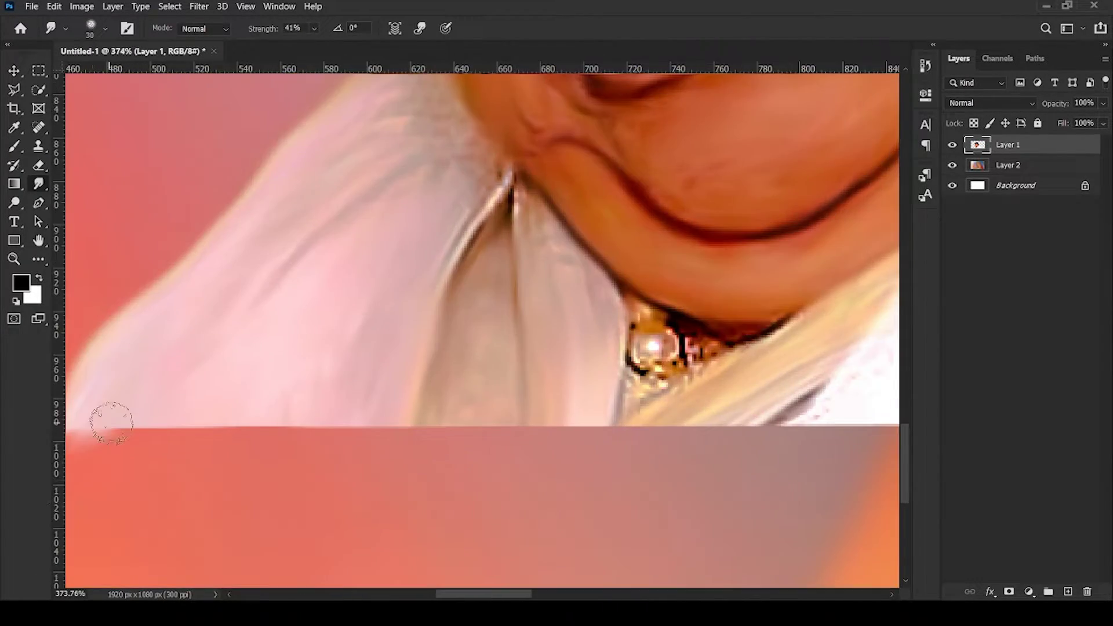
- Enlarge the Smudge brush and smear the shawl's hard bottom edge into the swirl background
{"action": "scroll", "coordinate": [125, 334], "scroll_direction": "down", "scroll_amount": 2}
{"action": "key", "text": "bracketright"}
{"action": "key", "text": "bracketright"}
{"action": "key", "text": "bracketright"}
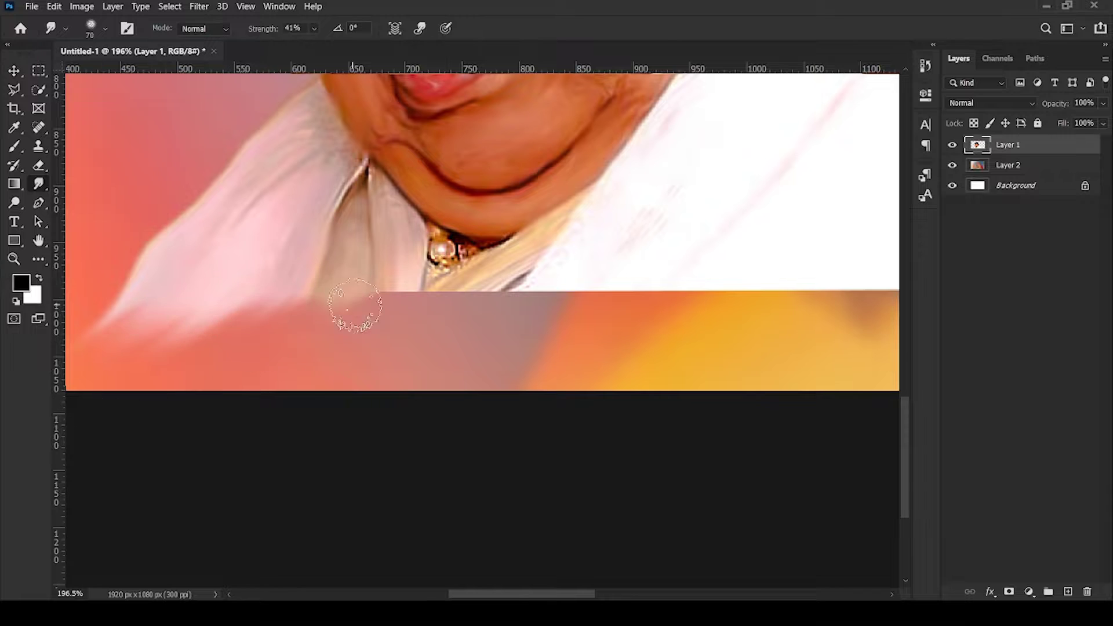
{"action": "scroll", "coordinate": [203, 287], "scroll_direction": "down", "scroll_amount": 2}
{"action": "scroll", "coordinate": [348, 284], "scroll_direction": "up", "scroll_amount": 2}
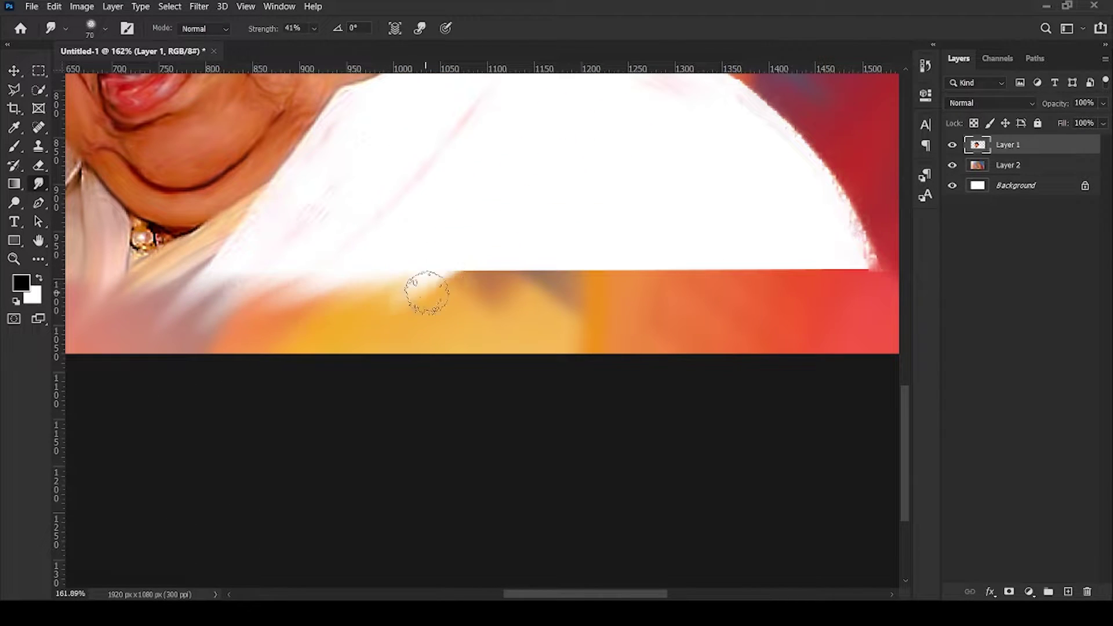
{"action": "scroll", "coordinate": [579, 301], "scroll_direction": "down", "scroll_amount": 1}
{"action": "scroll", "coordinate": [464, 237], "scroll_direction": "down", "scroll_amount": 1}
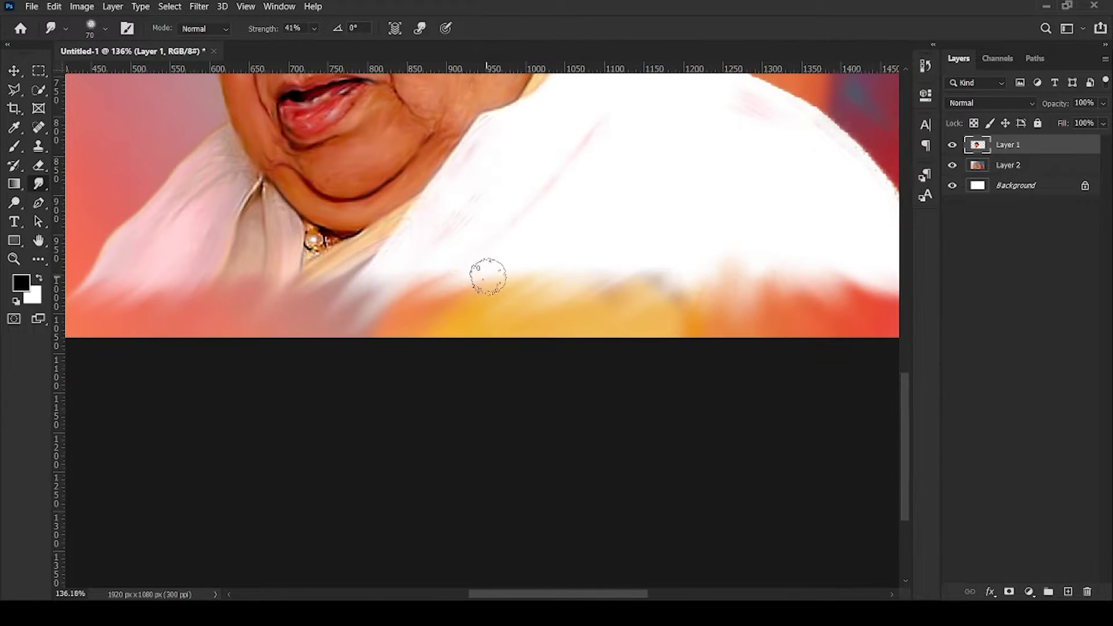
{"action": "scroll", "coordinate": [228, 228], "scroll_direction": "down", "scroll_amount": 1}
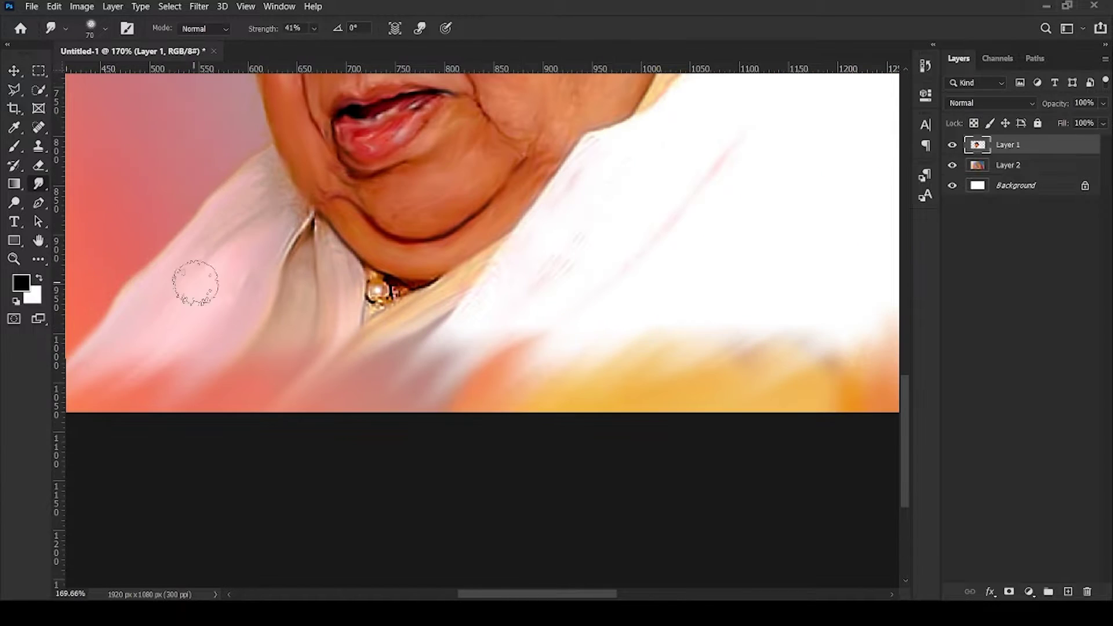
{"action": "scroll", "coordinate": [194, 280], "scroll_direction": "up", "scroll_amount": 3}
{"action": "scroll", "coordinate": [522, 197], "scroll_direction": "up", "scroll_amount": 1}
{"action": "scroll", "coordinate": [464, 324], "scroll_direction": "down", "scroll_amount": 3}
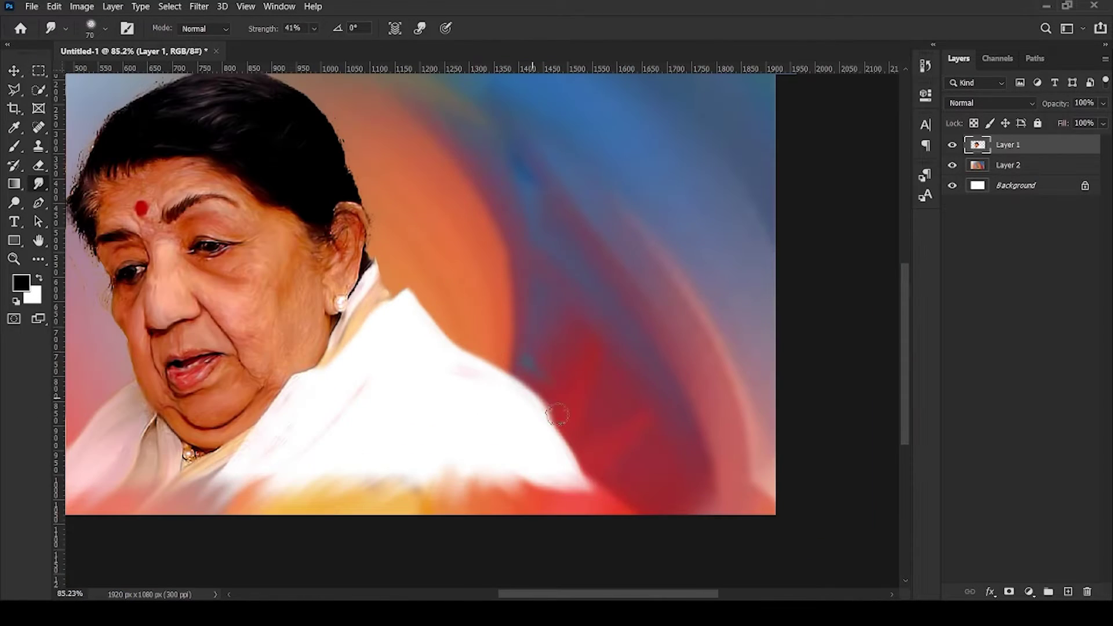
{"action": "scroll", "coordinate": [643, 479], "scroll_direction": "down", "scroll_amount": 1}
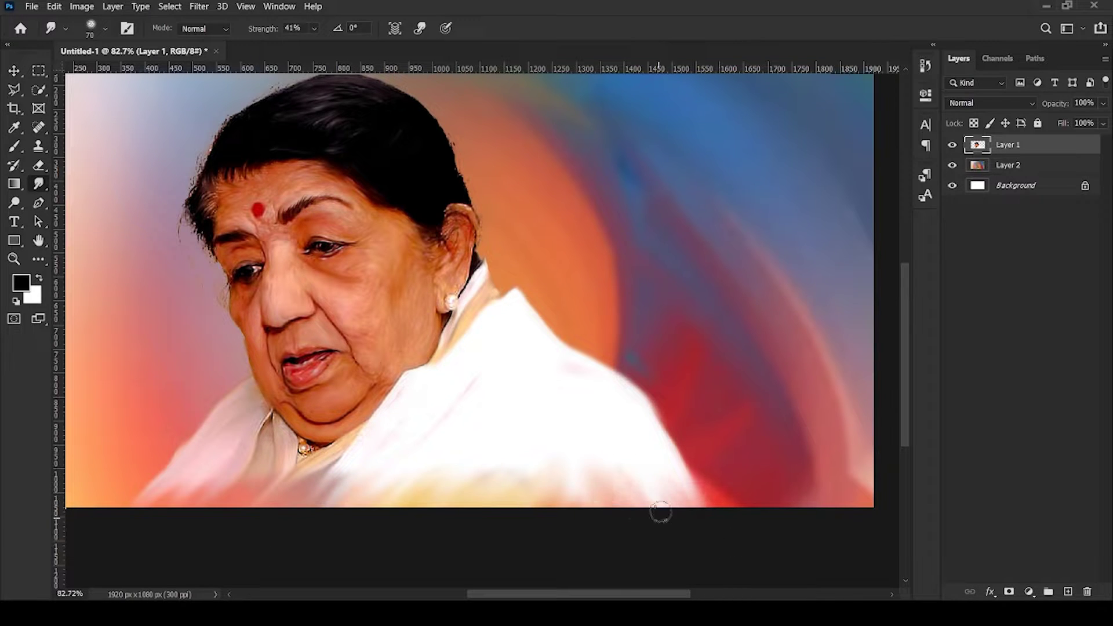
{"action": "scroll", "coordinate": [317, 253], "scroll_direction": "up", "scroll_amount": 5}
- Shrink the Smudge brush and soften the fine hairline into the background
{"action": "key", "text": "bracketleft"}
{"action": "key", "text": "bracketleft"}
{"action": "key", "text": "bracketleft"}
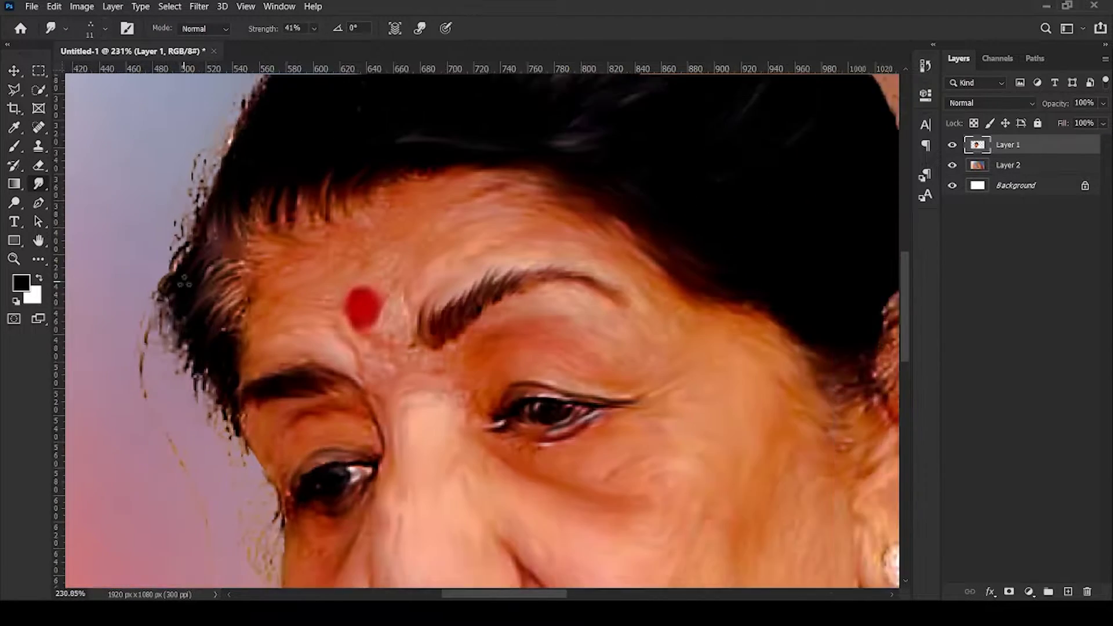
{"action": "scroll", "coordinate": [220, 243], "scroll_direction": "up", "scroll_amount": 1}
{"action": "scroll", "coordinate": [209, 261], "scroll_direction": "up", "scroll_amount": 1}
{"action": "scroll", "coordinate": [185, 347], "scroll_direction": "up", "scroll_amount": 2}
{"action": "scroll", "coordinate": [180, 409], "scroll_direction": "down", "scroll_amount": 2}
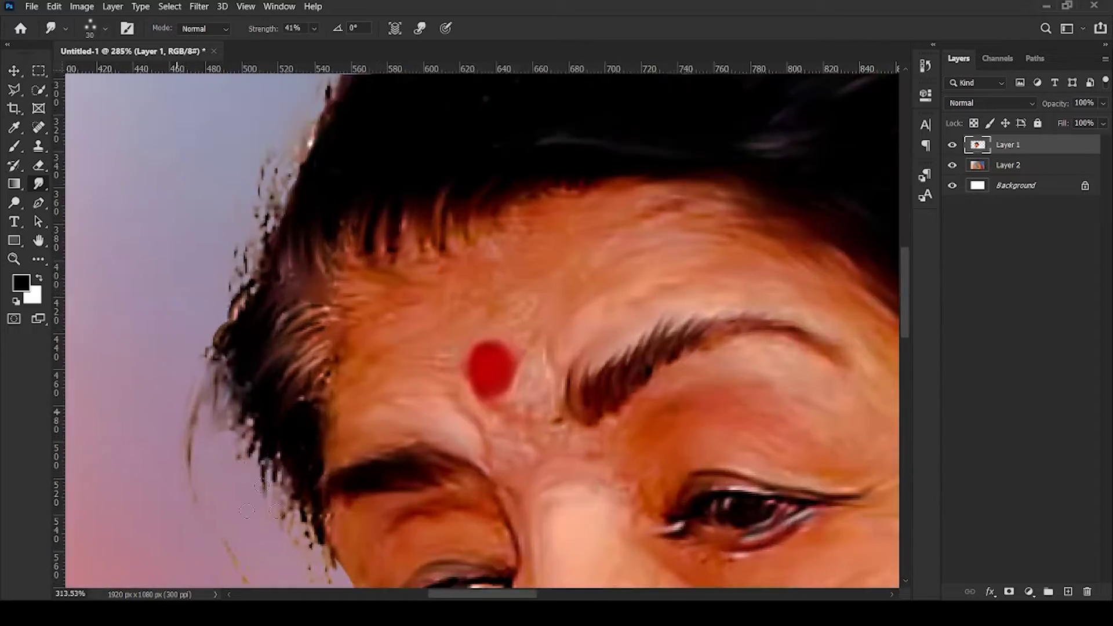
{"action": "scroll", "coordinate": [214, 267], "scroll_direction": "down", "scroll_amount": 2}
{"action": "scroll", "coordinate": [249, 124], "scroll_direction": "down", "scroll_amount": 1}
- With a slightly larger brush, blend the hair's outer edge and the ear into the backdrop
{"action": "key", "text": "bracketright"}
{"action": "scroll", "coordinate": [196, 244], "scroll_direction": "up", "scroll_amount": 1}
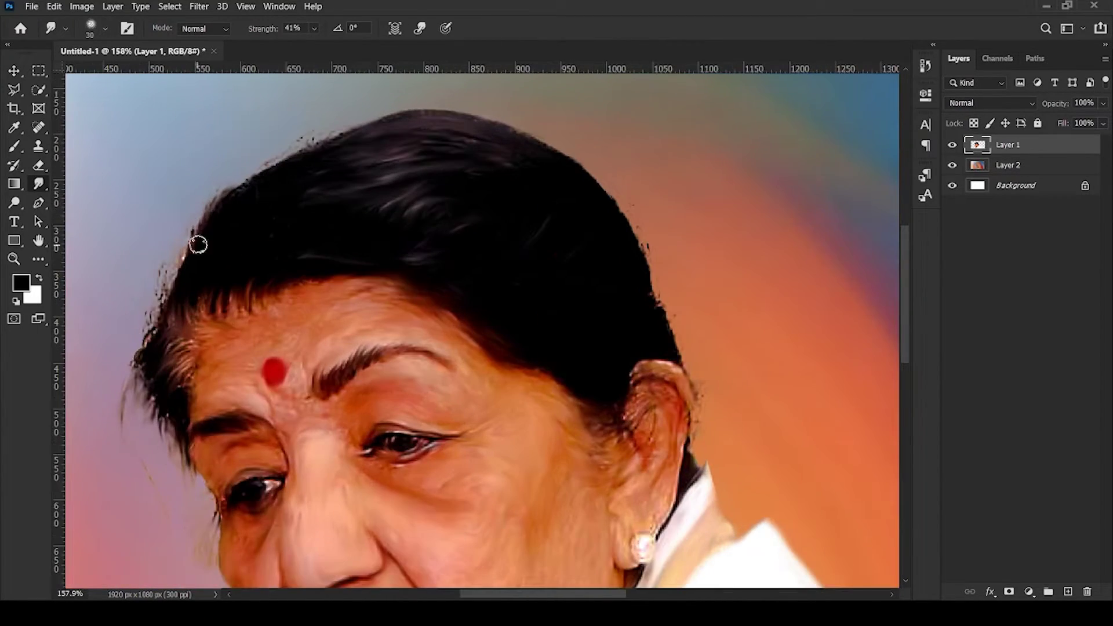
{"action": "scroll", "coordinate": [300, 204], "scroll_direction": "up", "scroll_amount": 1}
{"action": "scroll", "coordinate": [720, 156], "scroll_direction": "up", "scroll_amount": 2}
{"action": "scroll", "coordinate": [703, 244], "scroll_direction": "up", "scroll_amount": 1}
{"action": "scroll", "coordinate": [703, 244], "scroll_direction": "down", "scroll_amount": 2}
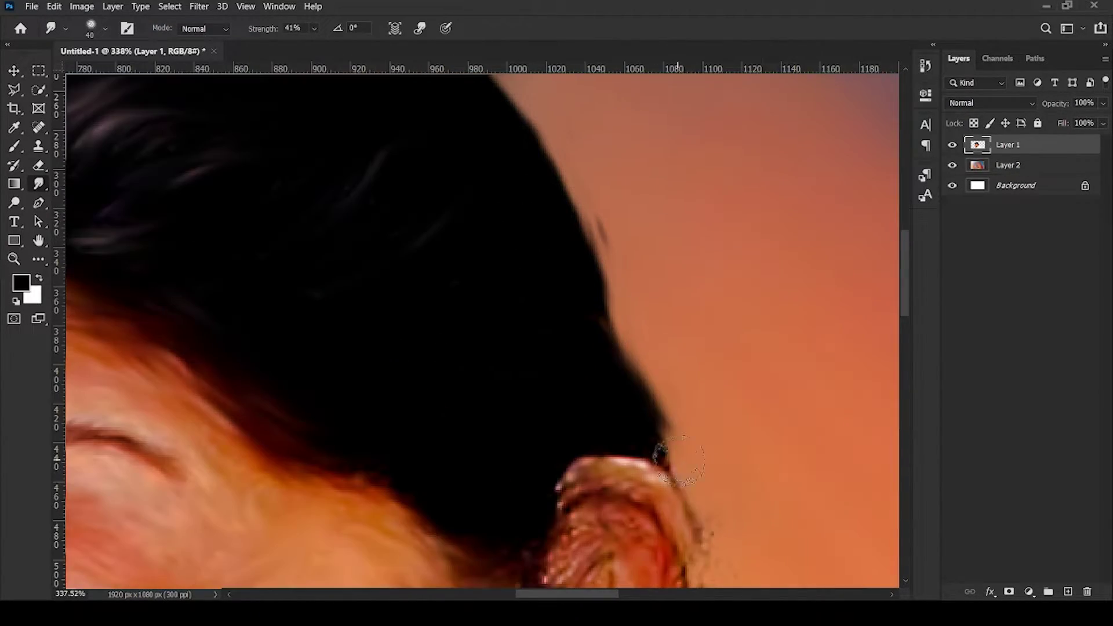
{"action": "scroll", "coordinate": [696, 484], "scroll_direction": "up", "scroll_amount": 1}
{"action": "scroll", "coordinate": [534, 223], "scroll_direction": "down", "scroll_amount": 1}
{"action": "scroll", "coordinate": [468, 251], "scroll_direction": "up", "scroll_amount": 1}
{"action": "scroll", "coordinate": [387, 230], "scroll_direction": "up", "scroll_amount": 1}
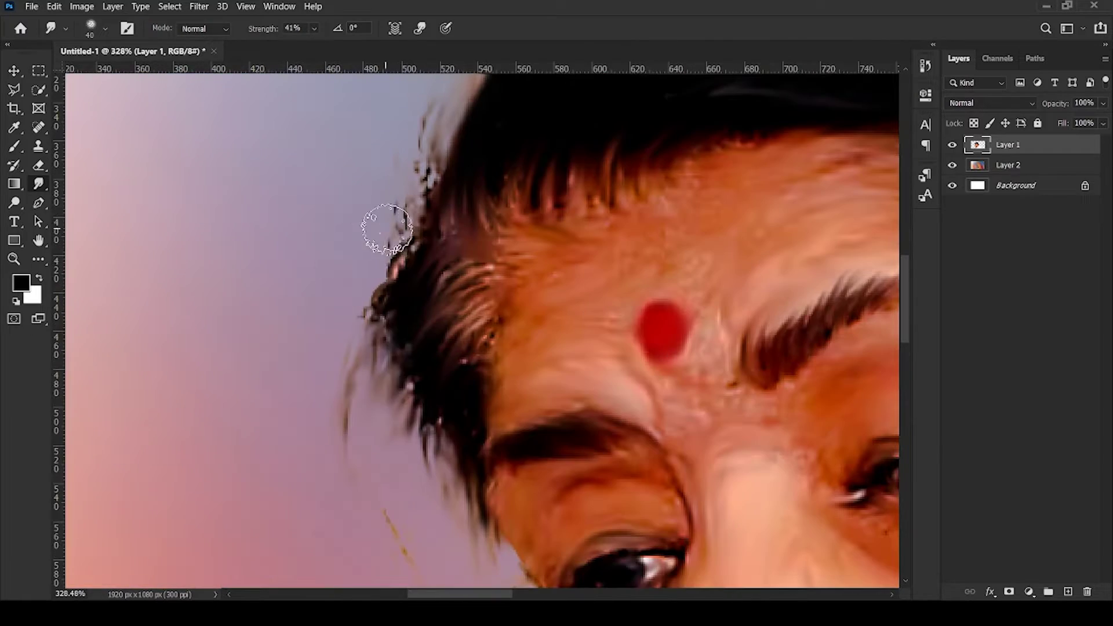
{"action": "scroll", "coordinate": [402, 273], "scroll_direction": "down", "scroll_amount": 1}
{"action": "scroll", "coordinate": [253, 293], "scroll_direction": "up", "scroll_amount": 1}
{"action": "scroll", "coordinate": [365, 224], "scroll_direction": "down", "scroll_amount": 2}
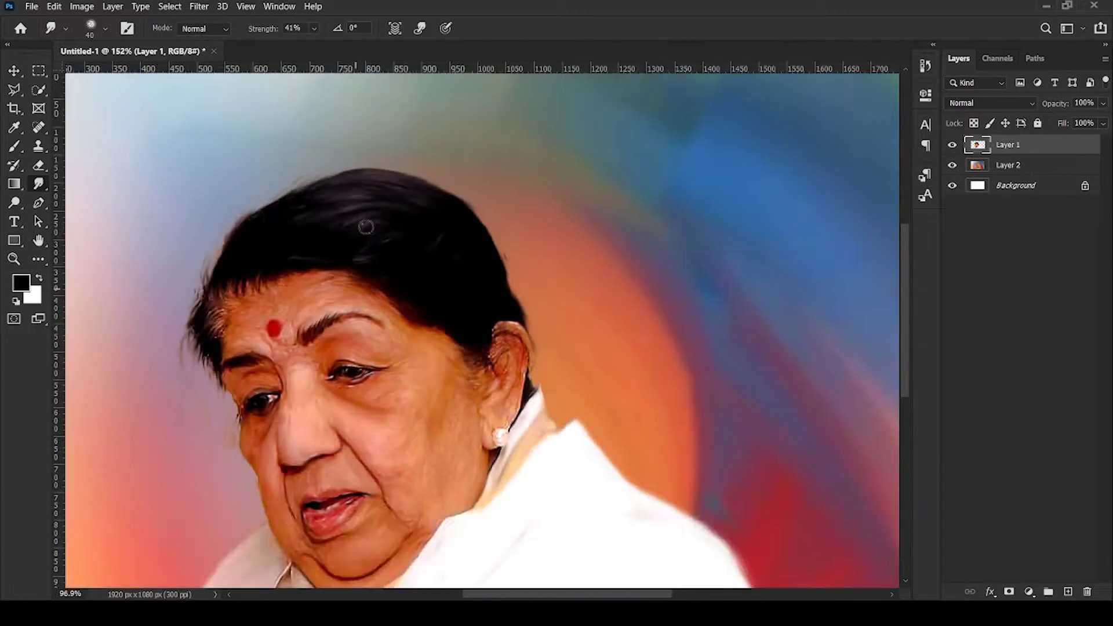
{"action": "scroll", "coordinate": [98, 428], "scroll_direction": "up", "scroll_amount": 1}
{"action": "scroll", "coordinate": [537, 363], "scroll_direction": "up", "scroll_amount": 2}
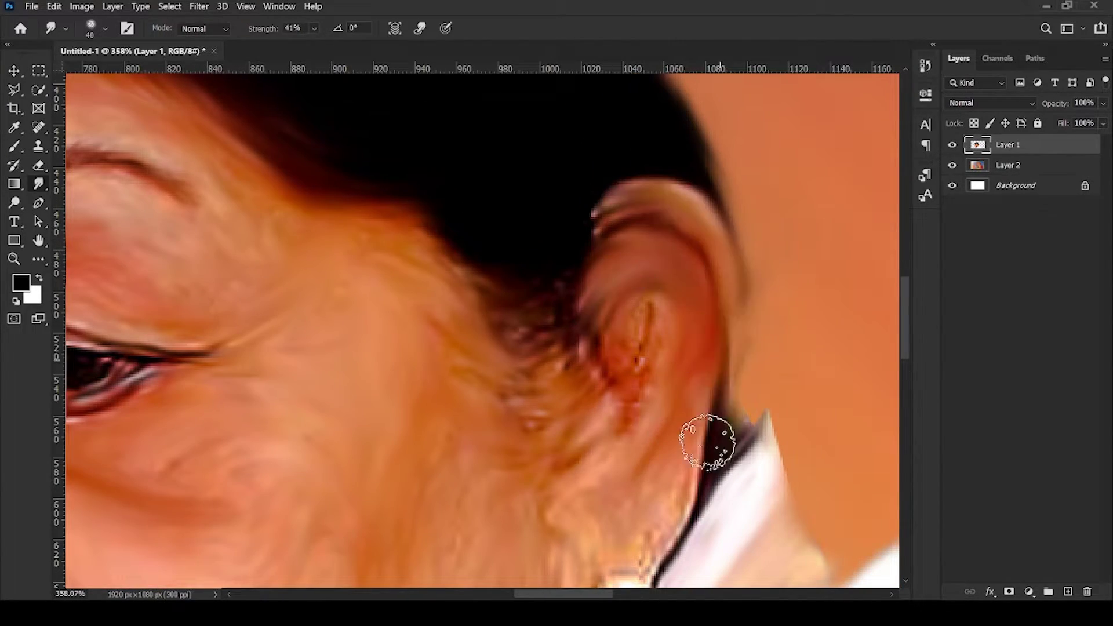
{"action": "scroll", "coordinate": [710, 443], "scroll_direction": "up", "scroll_amount": 1}
{"action": "scroll", "coordinate": [595, 317], "scroll_direction": "down", "scroll_amount": 2}
- Use a tiny brush to smear the earring into the collar
{"action": "key", "text": "["}
{"action": "key", "text": "["}
{"action": "key", "text": "["}
{"action": "scroll", "coordinate": [489, 174], "scroll_direction": "up", "scroll_amount": 3}
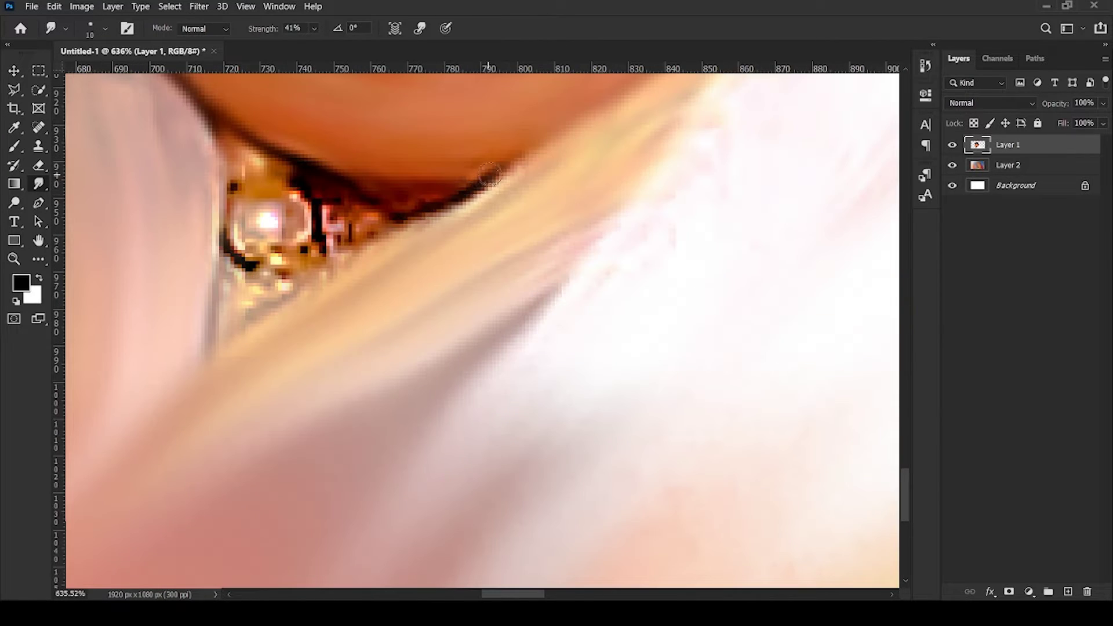
{"action": "left_click_drag", "start_coordinate": [313, 241], "coordinate": [260, 219]}
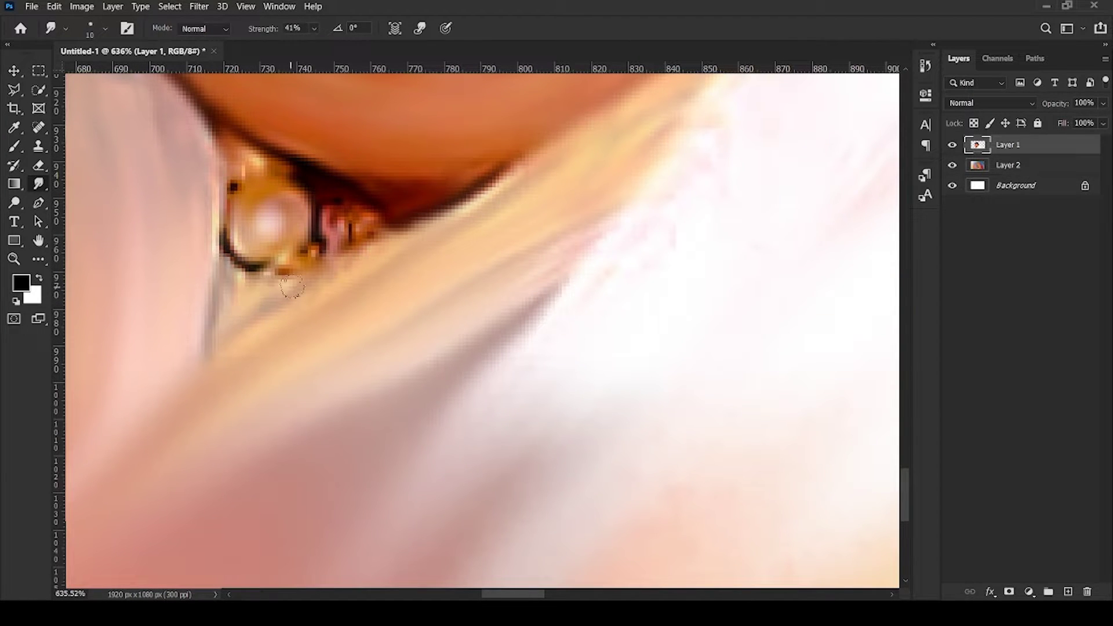
{"action": "scroll", "coordinate": [302, 255], "scroll_direction": "down", "scroll_amount": 4}
{"action": "scroll", "coordinate": [302, 255], "scroll_direction": "down", "scroll_amount": 1}
- Resize the brush to medium and blend the collar edges into the background
{"action": "key", "text": "bracketright"}
{"action": "key", "text": "bracketright"}
{"action": "key", "text": "bracketright"}
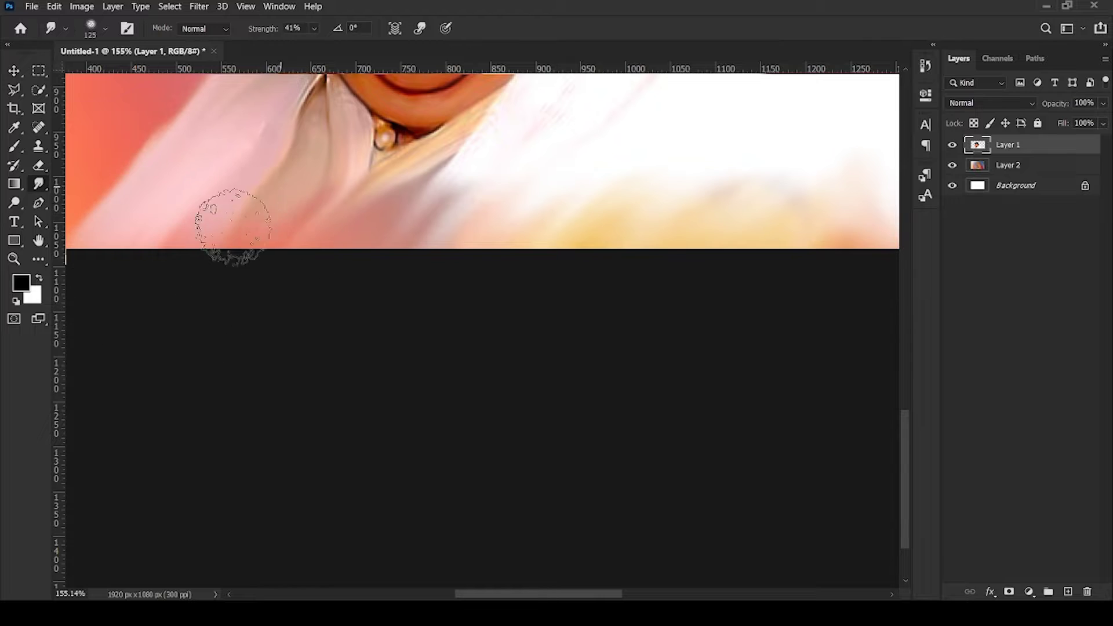
{"action": "key", "text": "bracketright"}
{"action": "key", "text": "bracketright"}
{"action": "key", "text": "bracketright"}
{"action": "key", "text": "bracketleft"}
{"action": "key", "text": "bracketleft"}
{"action": "key", "text": "bracketleft"}
{"action": "scroll", "coordinate": [373, 353], "scroll_direction": "down", "scroll_amount": 2}
{"action": "scroll", "coordinate": [479, 205], "scroll_direction": "up", "scroll_amount": 3}
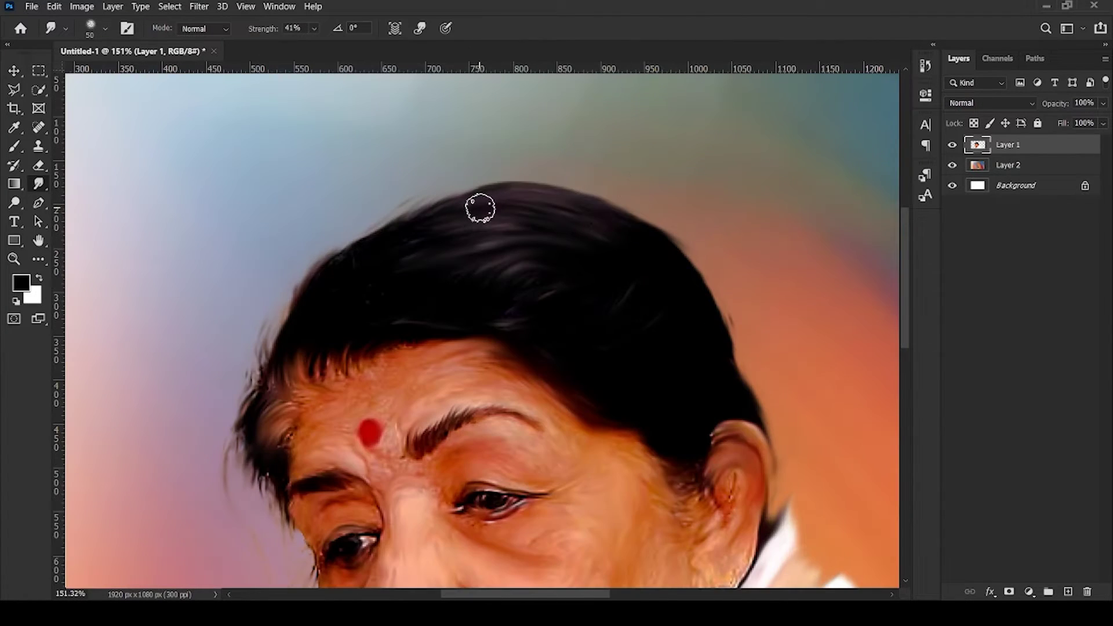
{"action": "key", "text": "ctrl+0"}
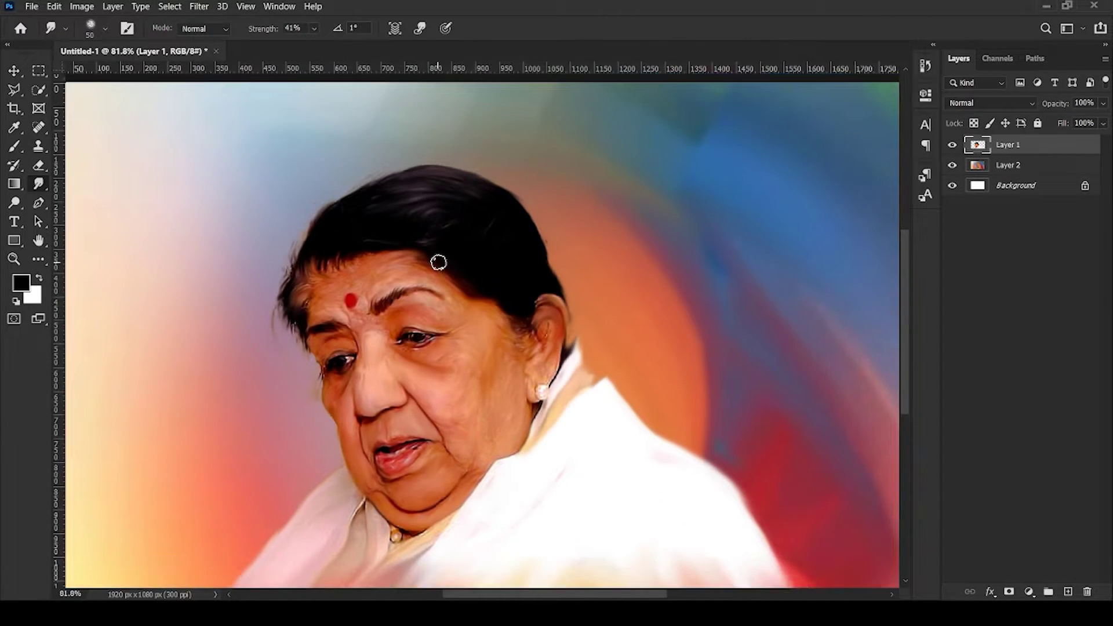
- Add a Color Balance adjustment layer and set the background copy's blend mode to Darken
{"action": "left_click", "coordinate": [1029, 591]}
{"action": "left_click", "coordinate": [985, 462]}
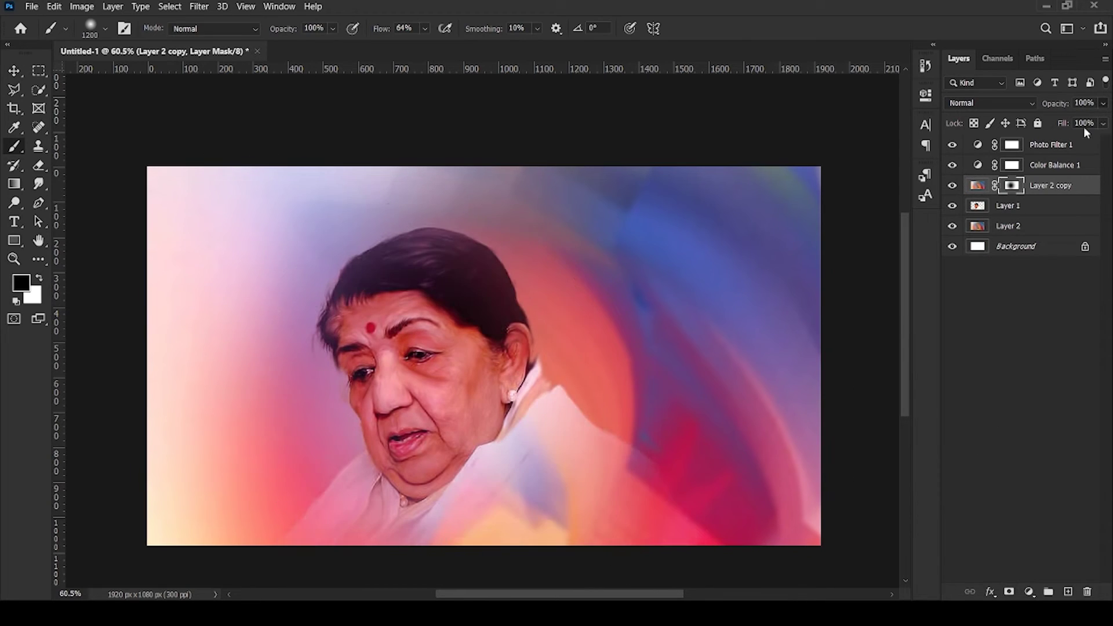
{"action": "left_click", "coordinate": [985, 103]}
{"action": "key", "text": "v"}
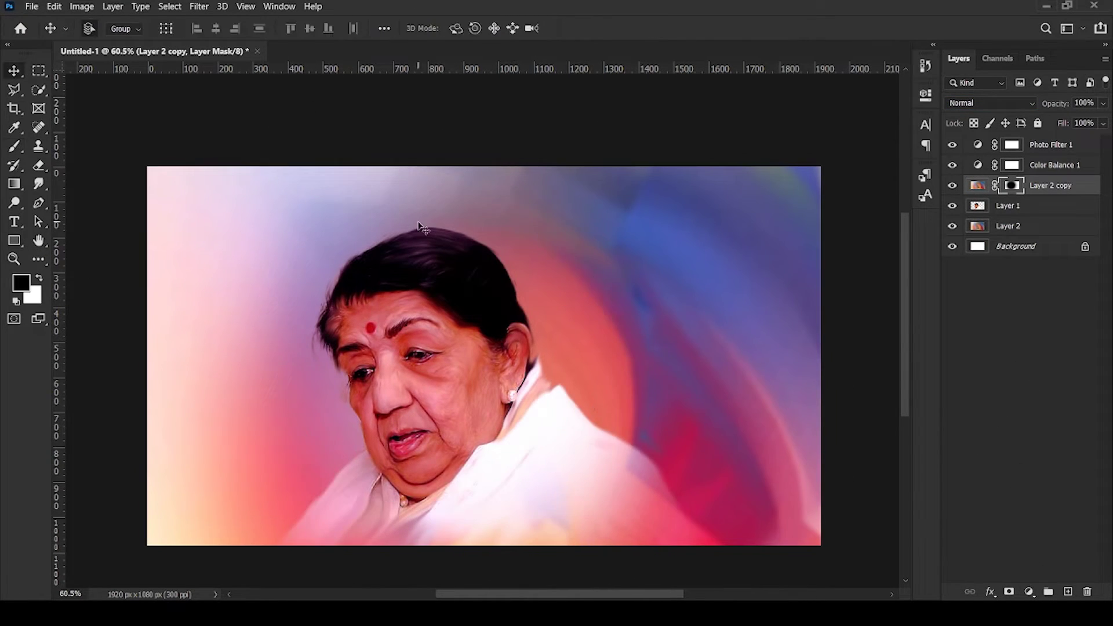
{"action": "key", "text": "ctrl+0"}
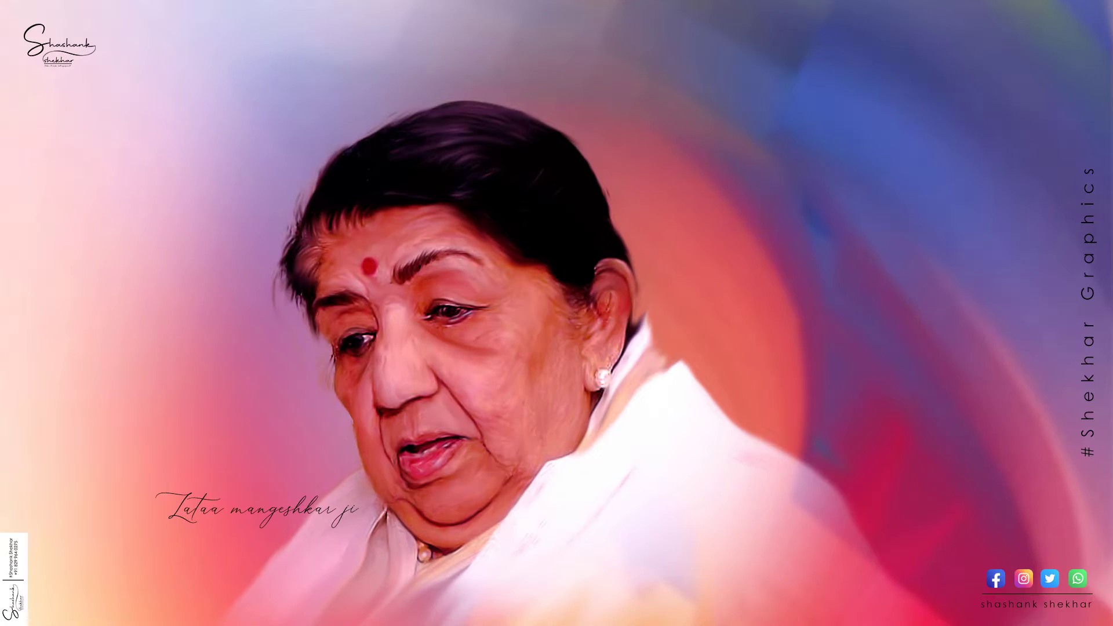